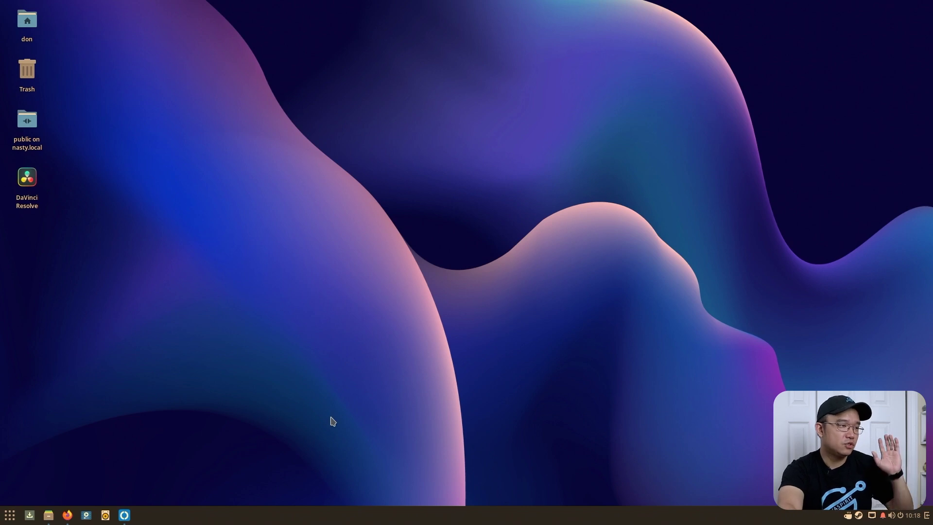
# - Switch to Firefox on rustdesk.com and scroll through its screenshots and feature list
pyautogui.click(9, 514)
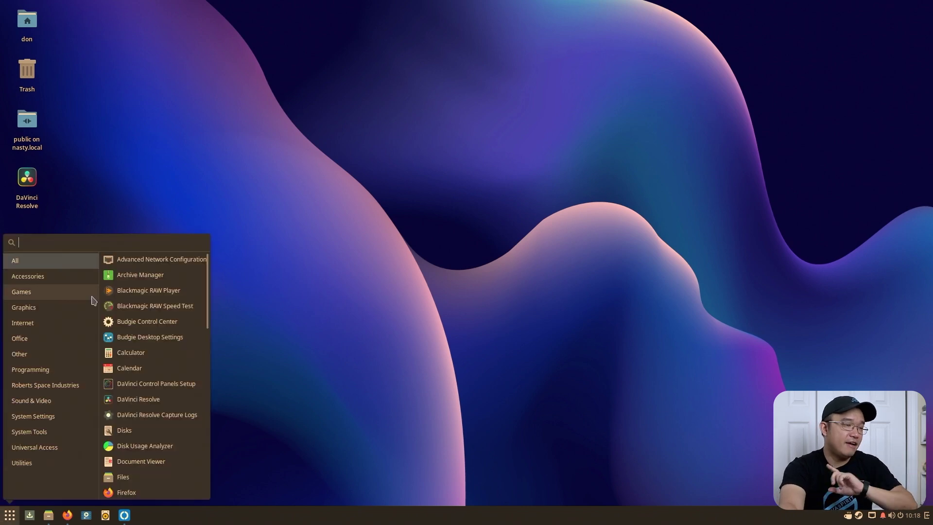
pyautogui.click(290, 268)
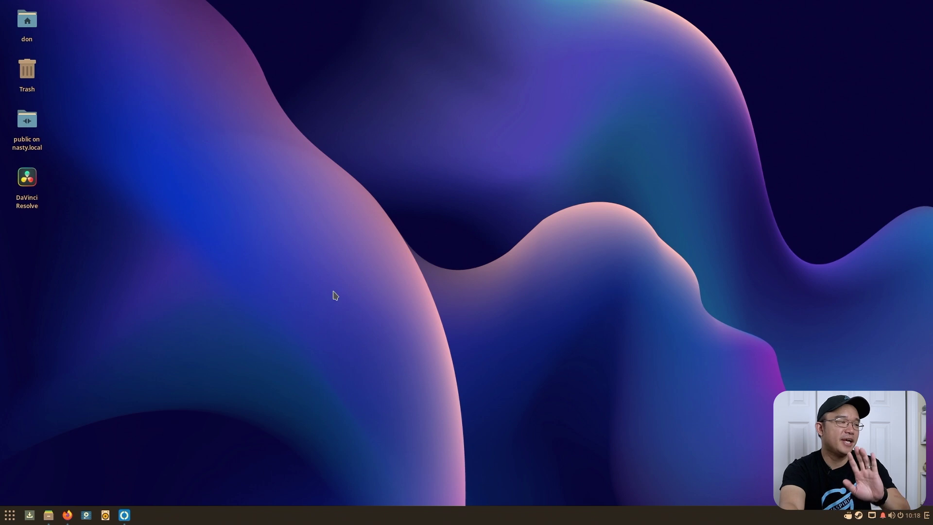
pyautogui.click(67, 514)
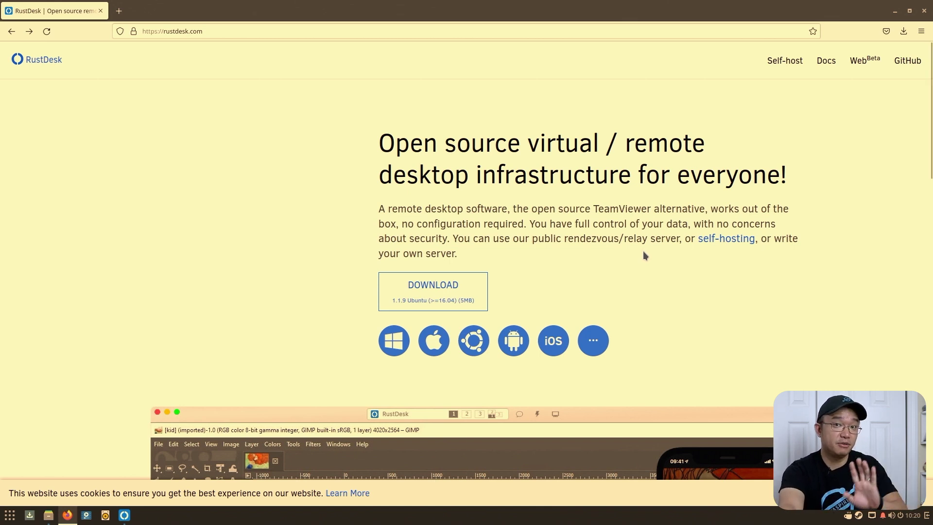
pyautogui.scroll(-5, 646, 252)
pyautogui.scroll(-3, 645, 255)
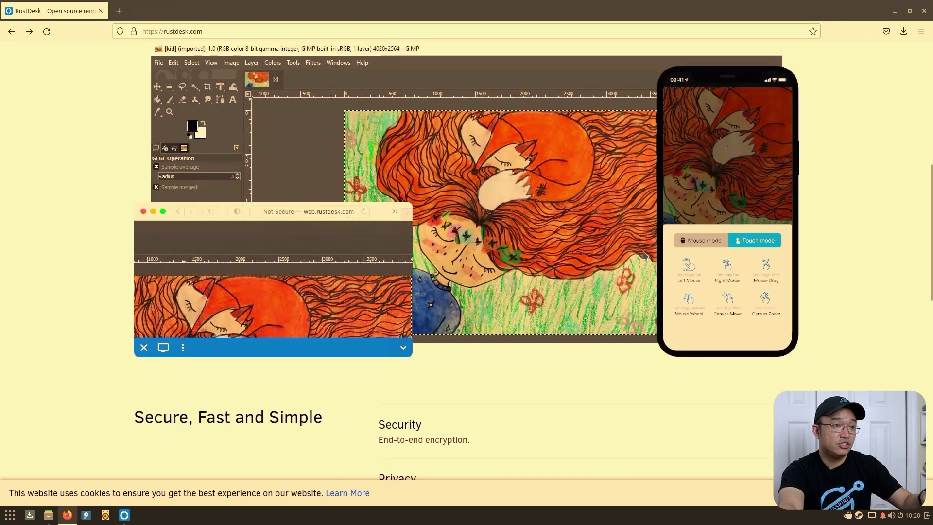
pyautogui.scroll(2, 645, 255)
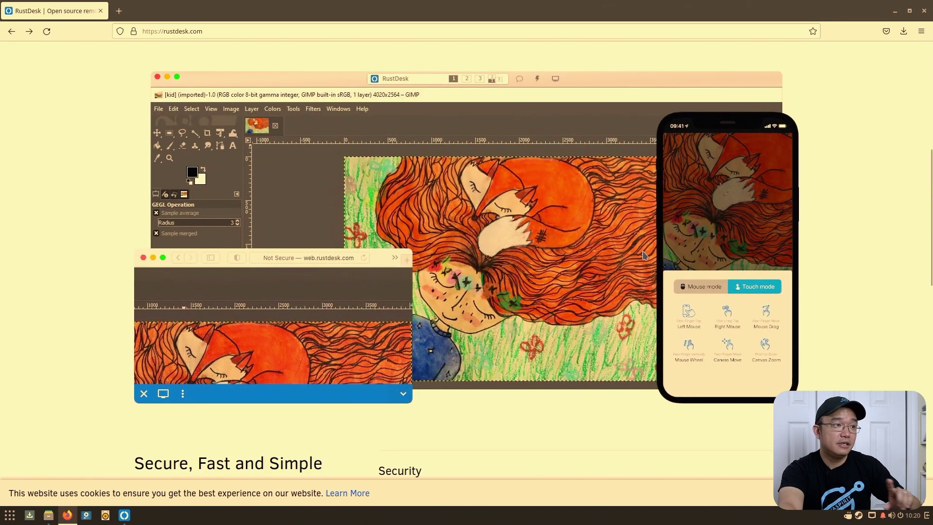
pyautogui.scroll(-3, 384, 247)
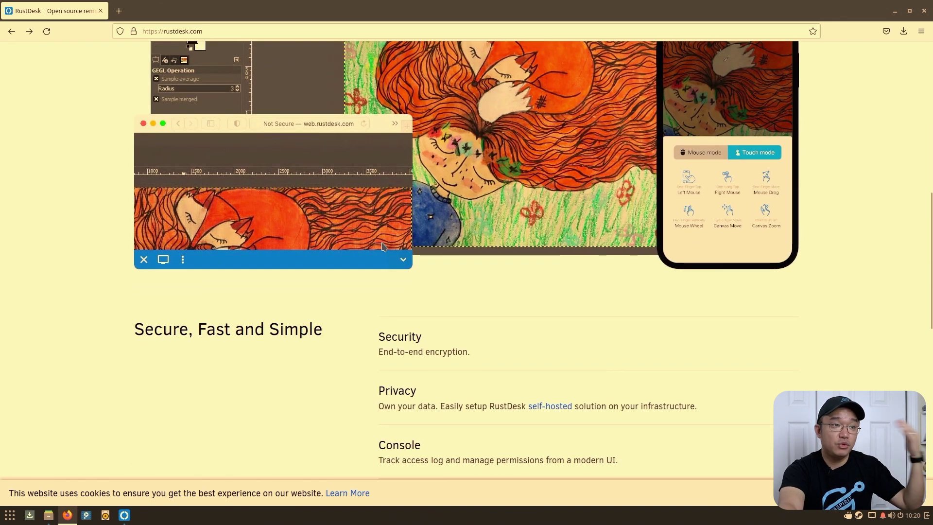
pyautogui.scroll(8, 382, 247)
pyautogui.scroll(2, 382, 247)
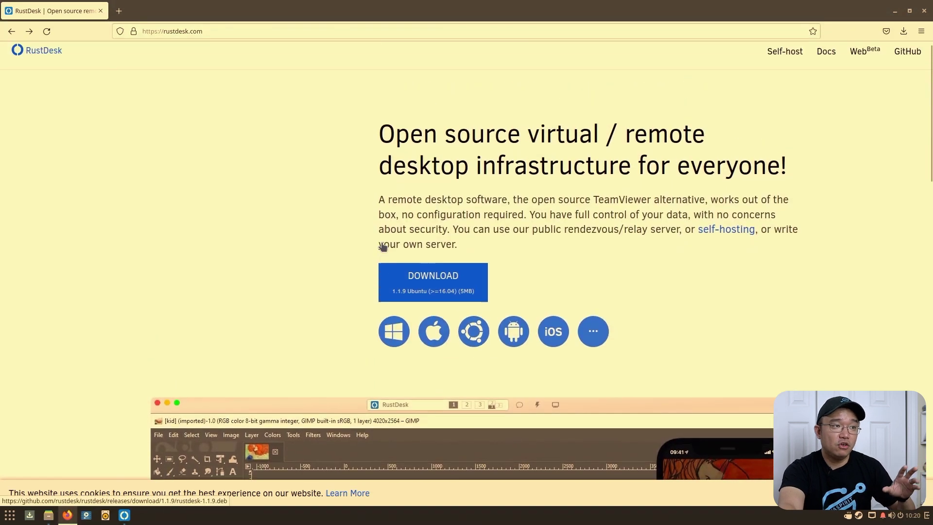
pyautogui.click(860, 65)
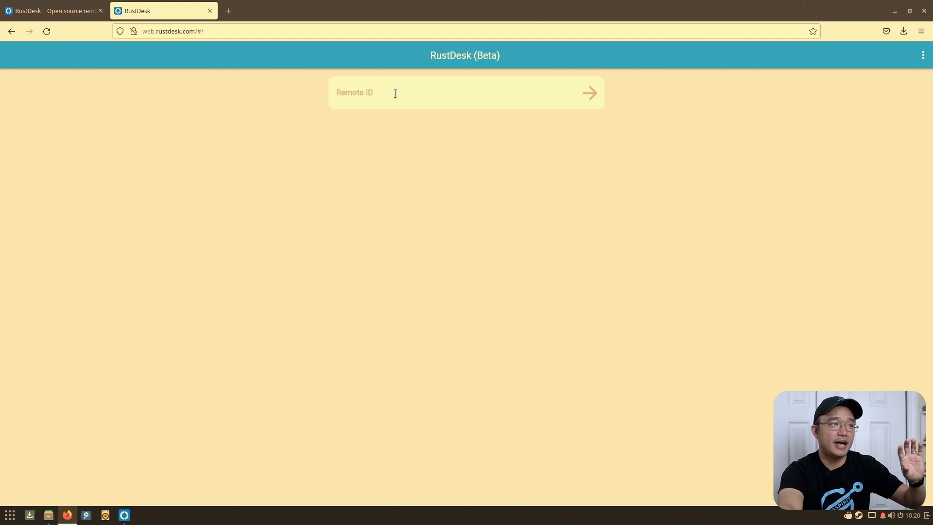
pyautogui.click(395, 93)
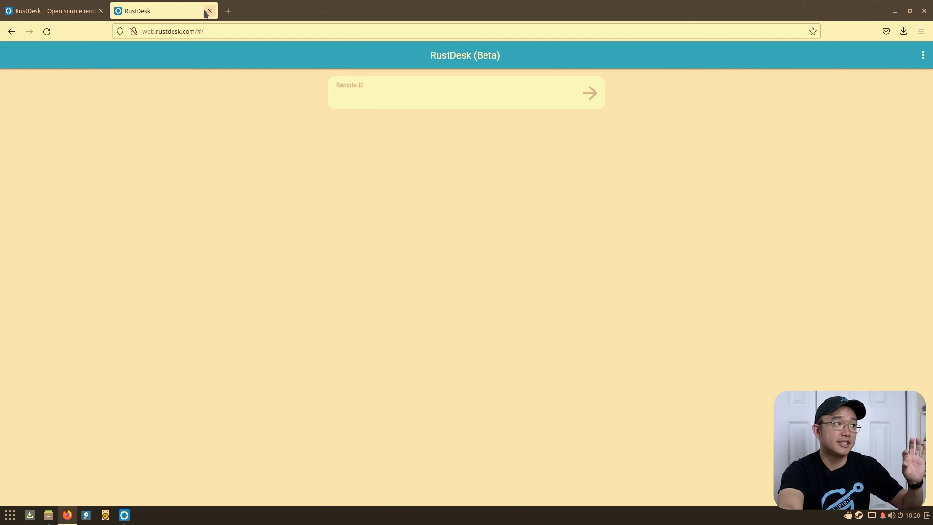
pyautogui.click(210, 11)
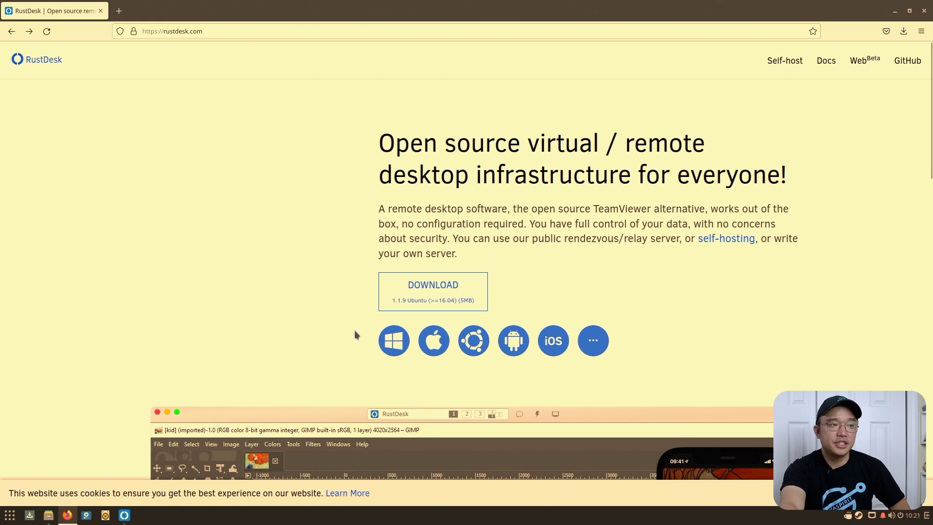
# - Open the RustDesk GitHub releases and expand the tmp release's six assets
pyautogui.click(593, 348)
pyautogui.scroll(-1, 349, 282)
pyautogui.scroll(-7, 349, 282)
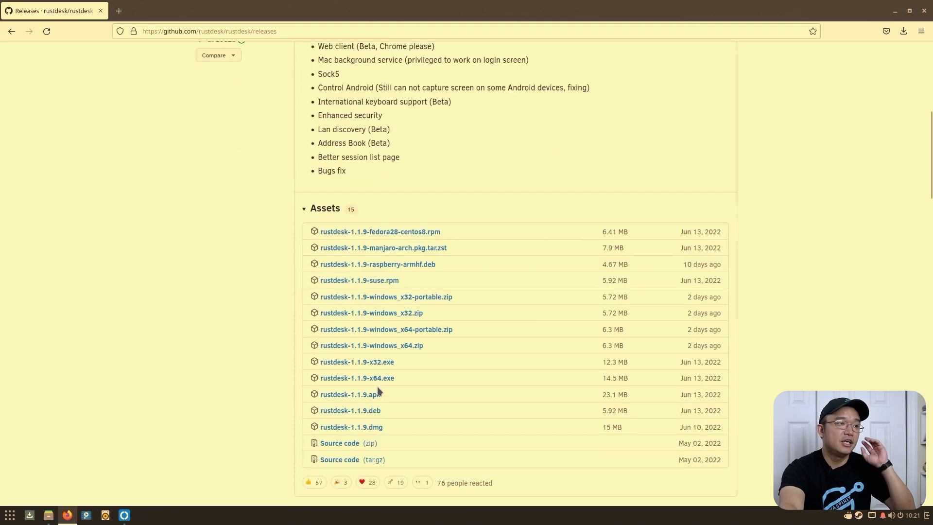
pyautogui.scroll(7, 377, 386)
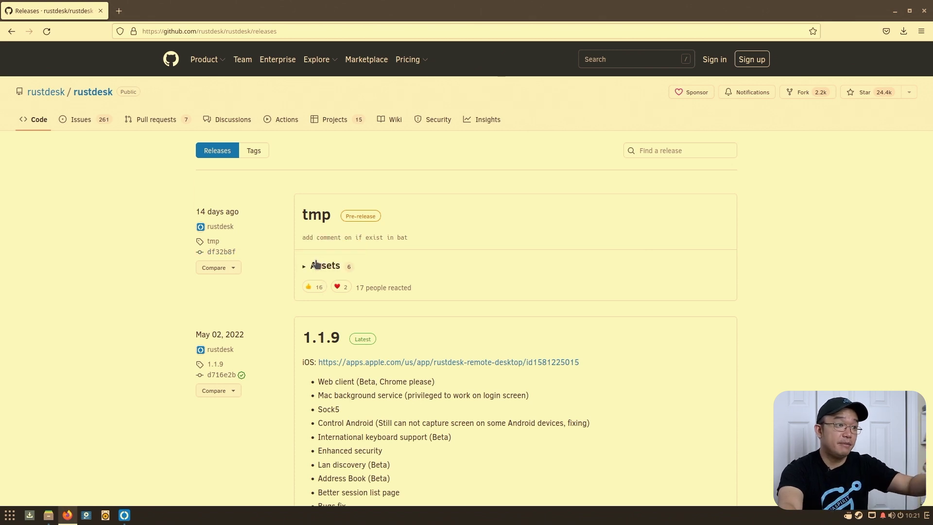
pyautogui.click(316, 265)
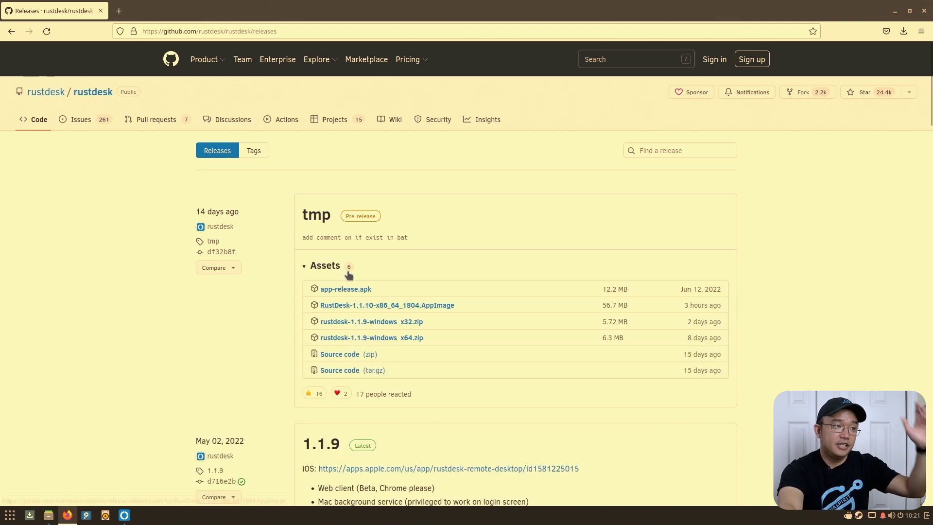
# - Load Portainer at 192.168.105.92:9000 in a new browser tab
pyautogui.hotkey('ctrl', 't')
pyautogui.write('192.168.105.92:9000')
pyautogui.press('Return')
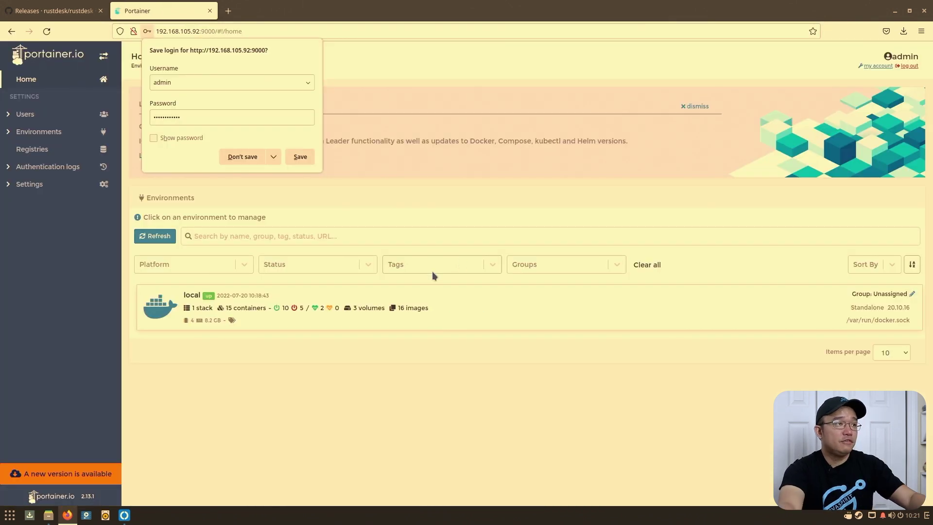
# - Skip saving the login, then filter the local environment's App Templates by 'rust'
pyautogui.click(248, 156)
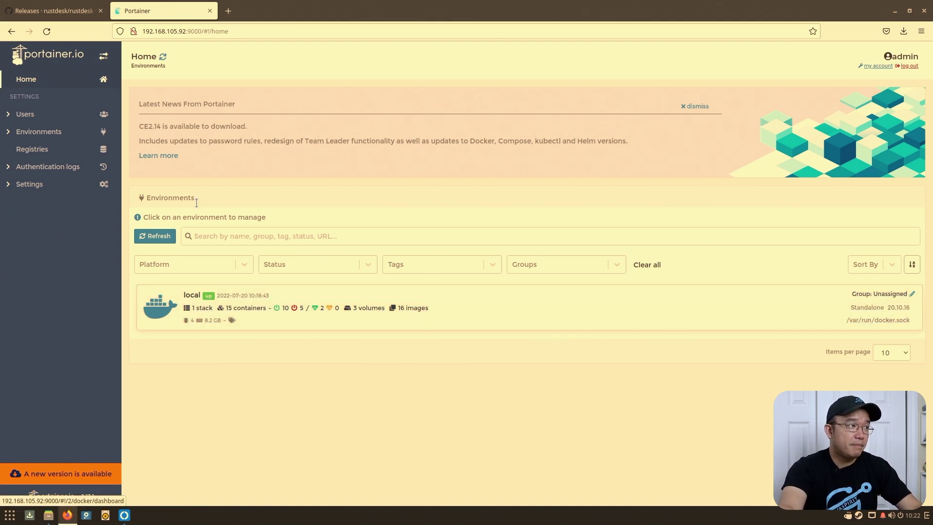
pyautogui.click(521, 322)
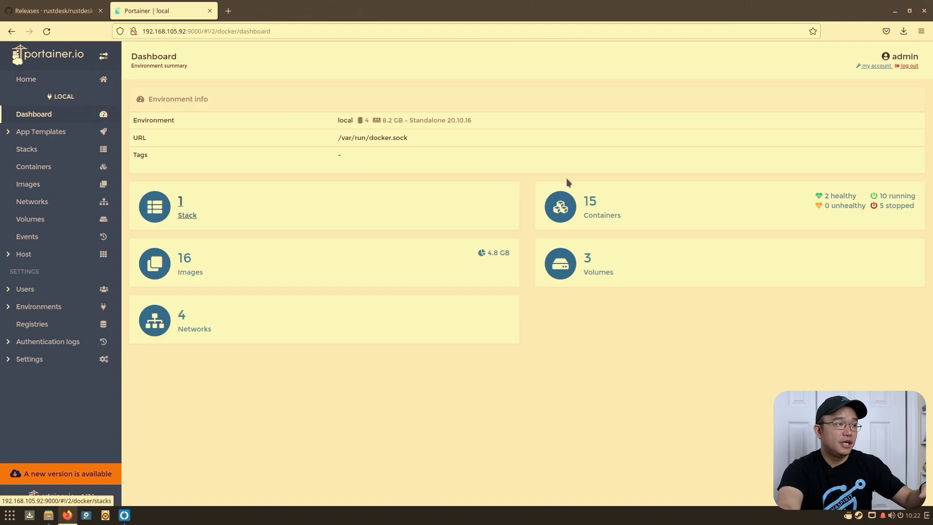
pyautogui.click(39, 139)
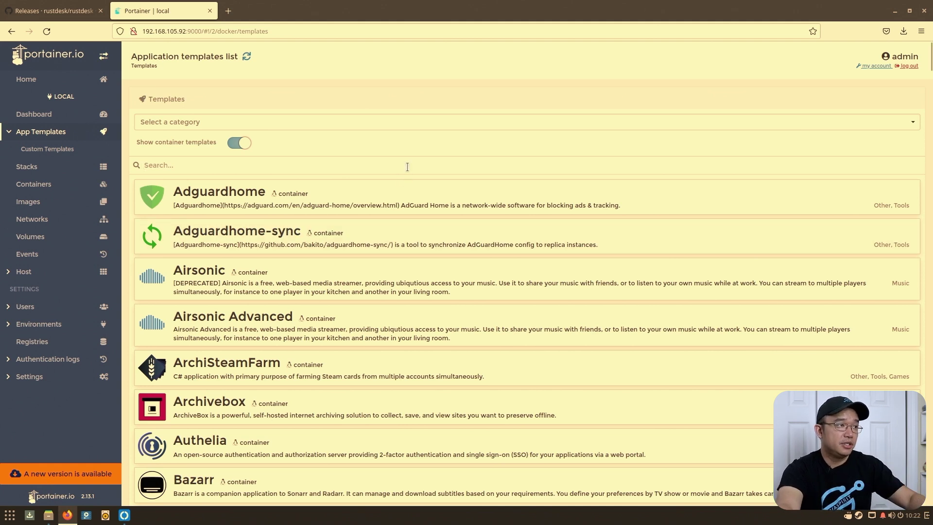
pyautogui.write('rust')
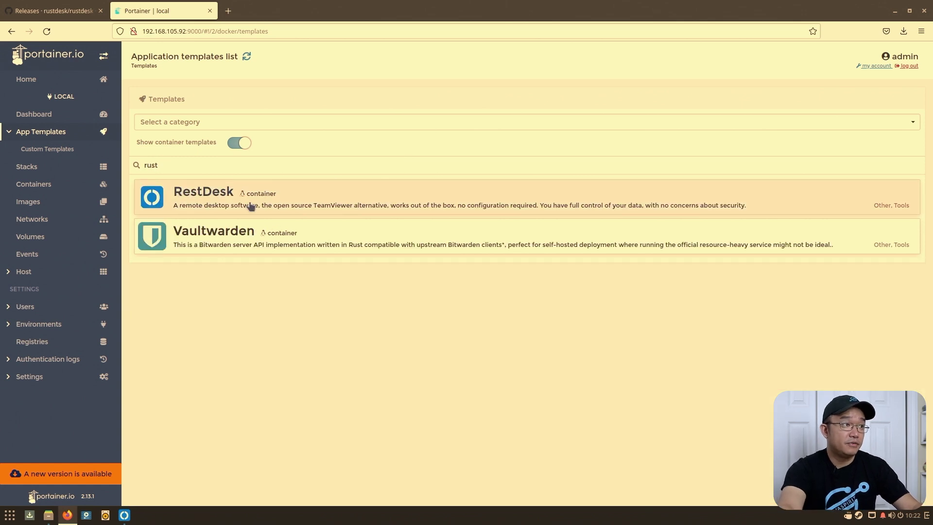
# - Open the RestDesk template and compare its RELAY host rustdesk.example.com:21117 with the server's IP
pyautogui.click(367, 188)
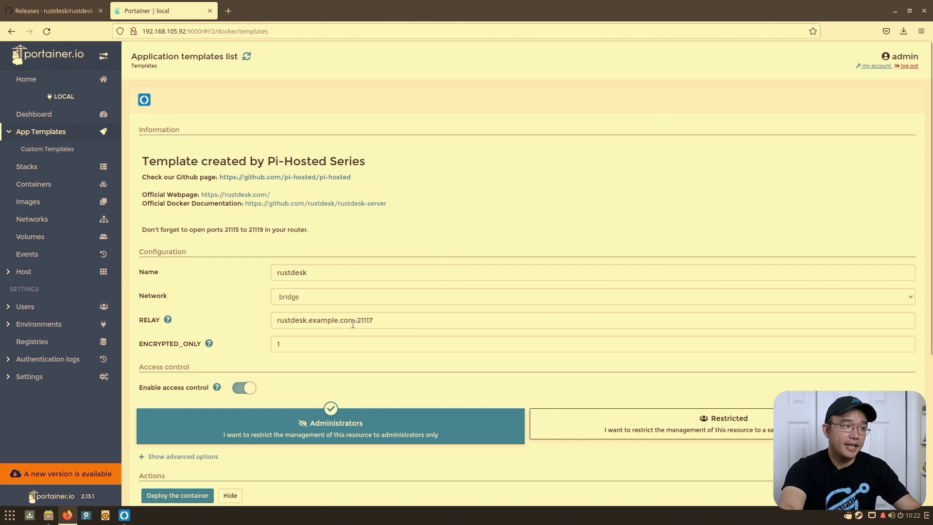
pyautogui.moveTo(354, 320); pyautogui.dragTo(204, 320)
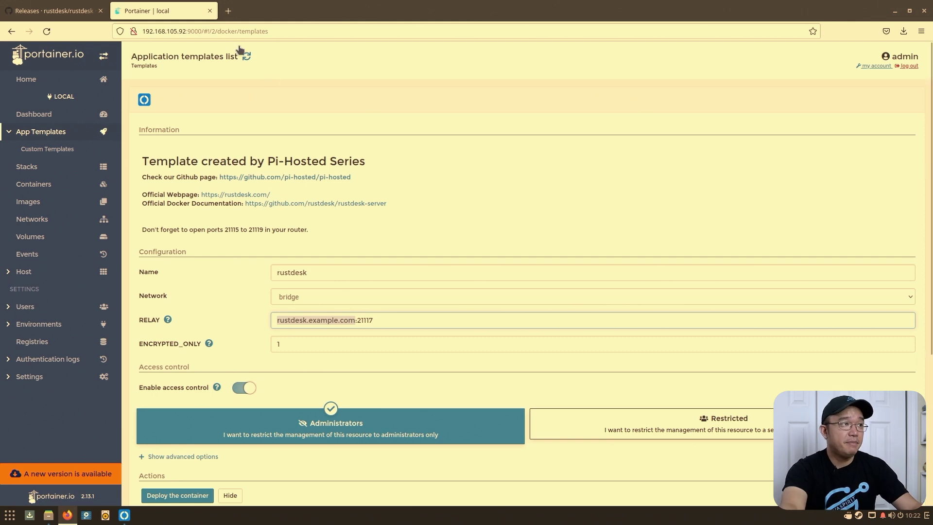
pyautogui.click(183, 30)
pyautogui.moveTo(182, 30); pyautogui.dragTo(156, 30)
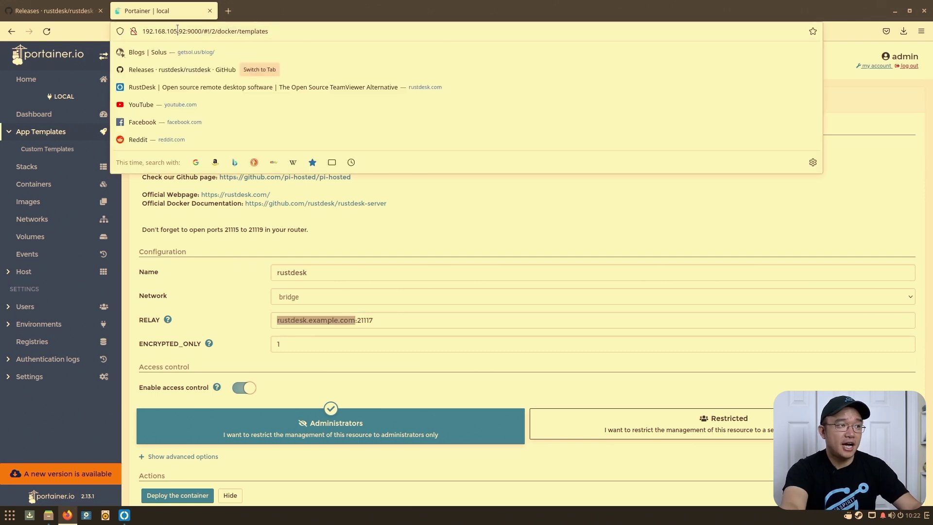
pyautogui.click(250, 318)
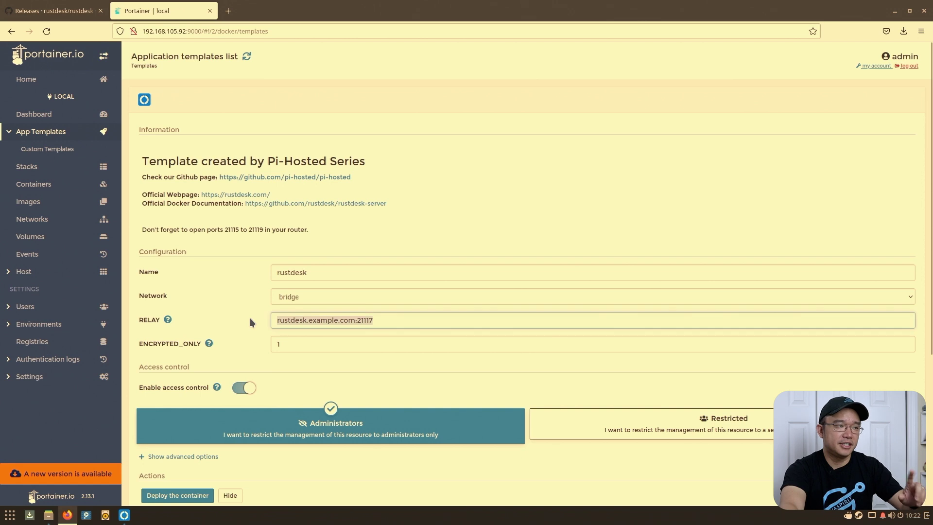
pyautogui.click(292, 344)
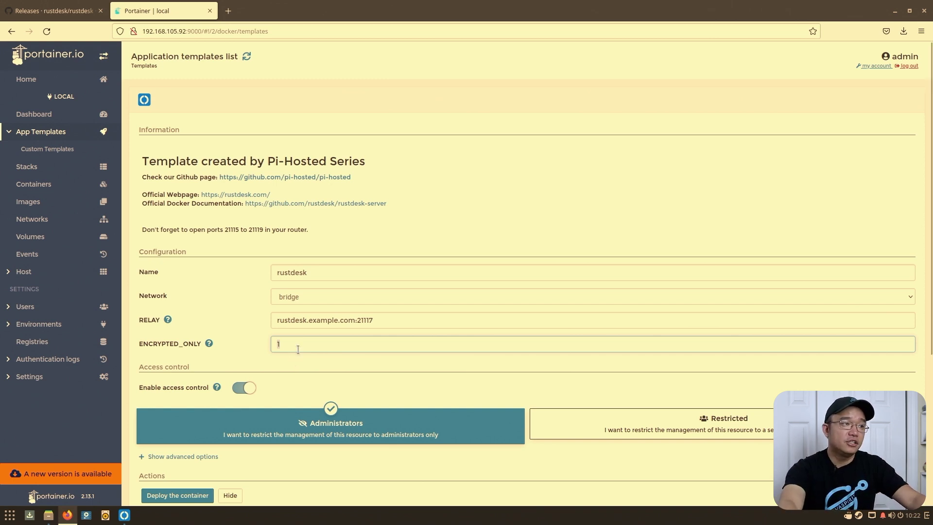
# - Change ENCRYPTED_ONLY to 0 and back to 1, then review the form down to Deploy
pyautogui.click(299, 344)
pyautogui.press('BackSpace')
pyautogui.write('0')
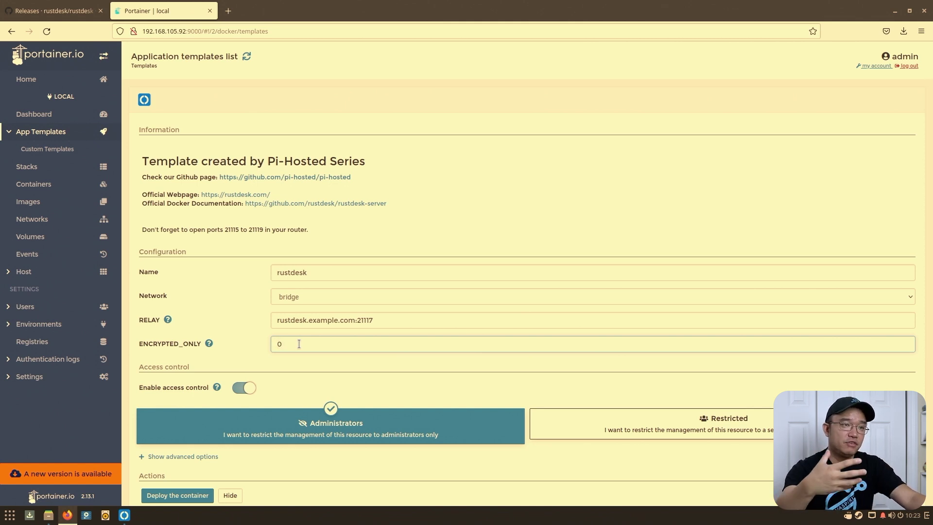
pyautogui.press('BackSpace')
pyautogui.write('1')
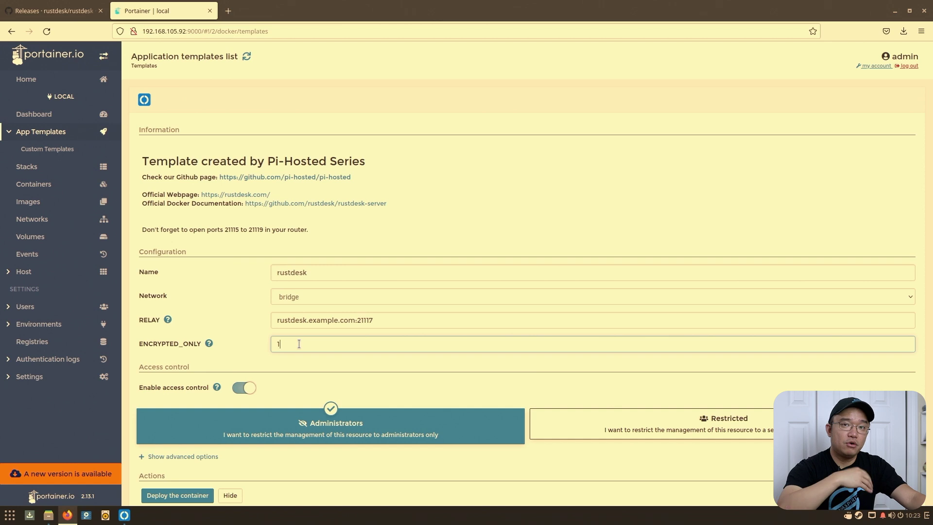
pyautogui.scroll(-4, 315, 366)
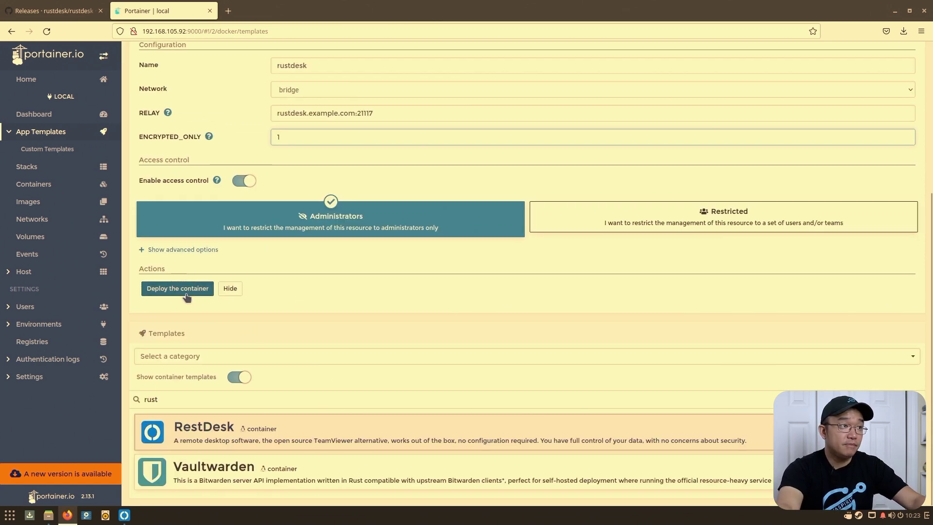
pyautogui.scroll(4, 347, 240)
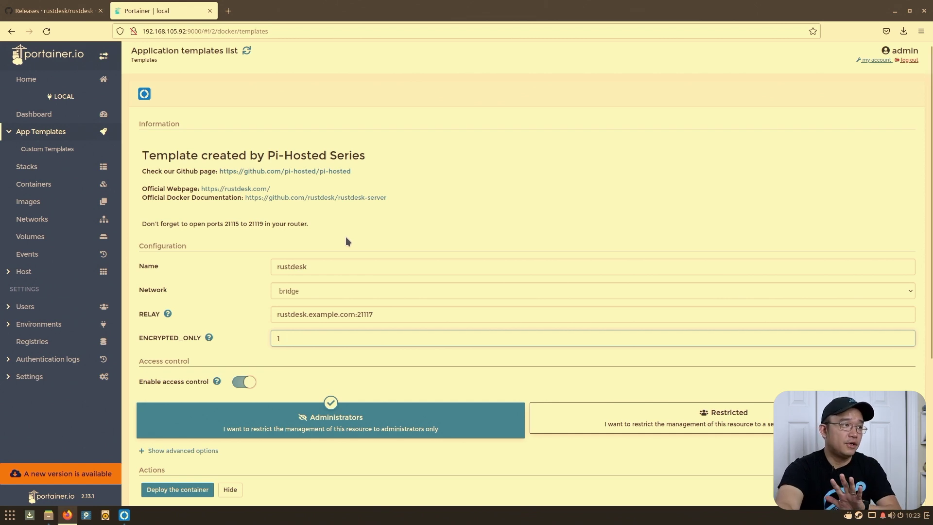
pyautogui.click(228, 14)
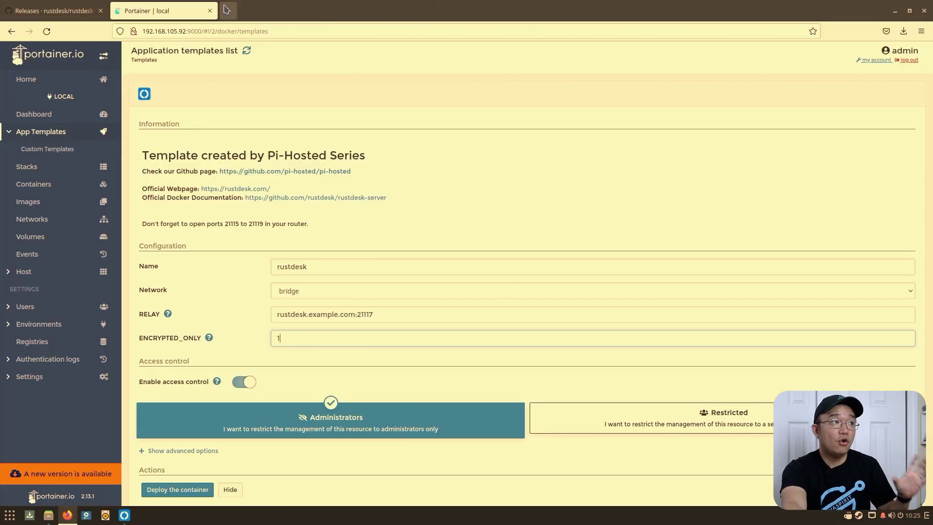
# - Close the Portainer tab, minimize Firefox, and show RustDesk's Discovered devices list
pyautogui.click(210, 11)
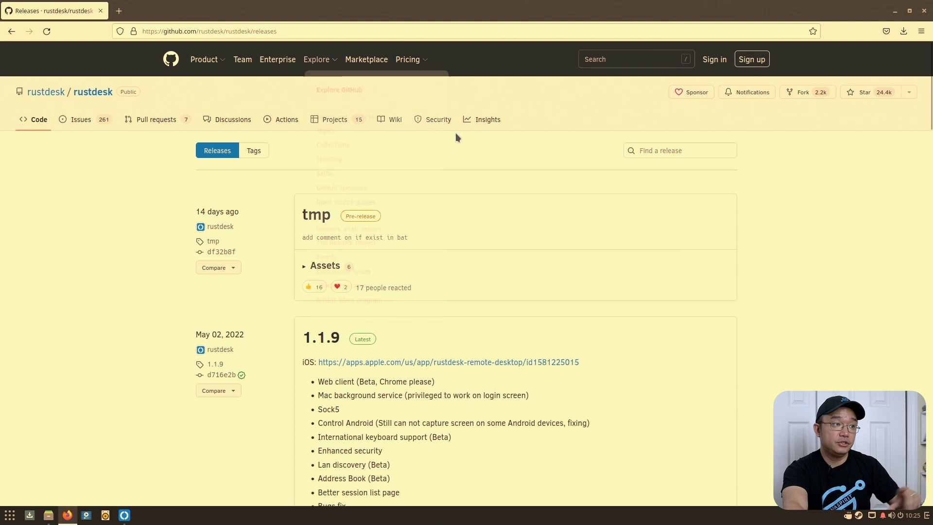
pyautogui.click(12, 31)
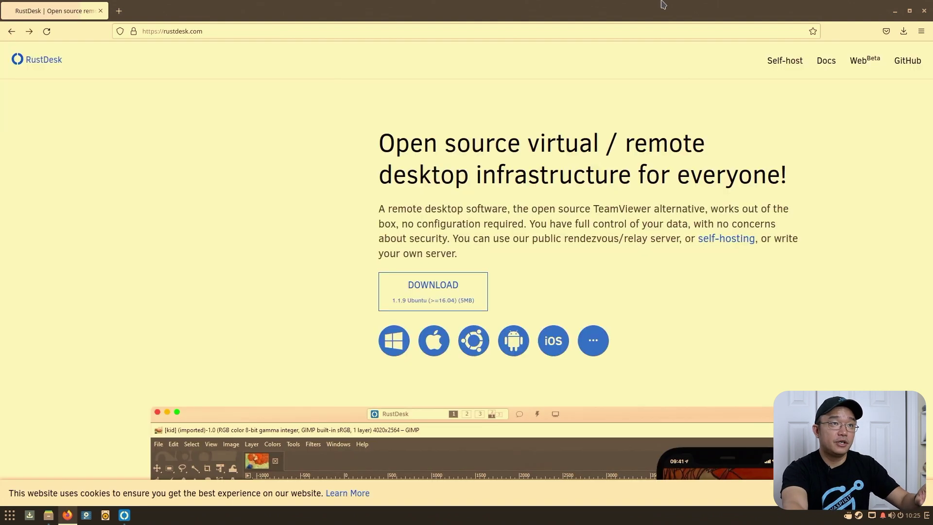
pyautogui.click(896, 14)
pyautogui.click(124, 515)
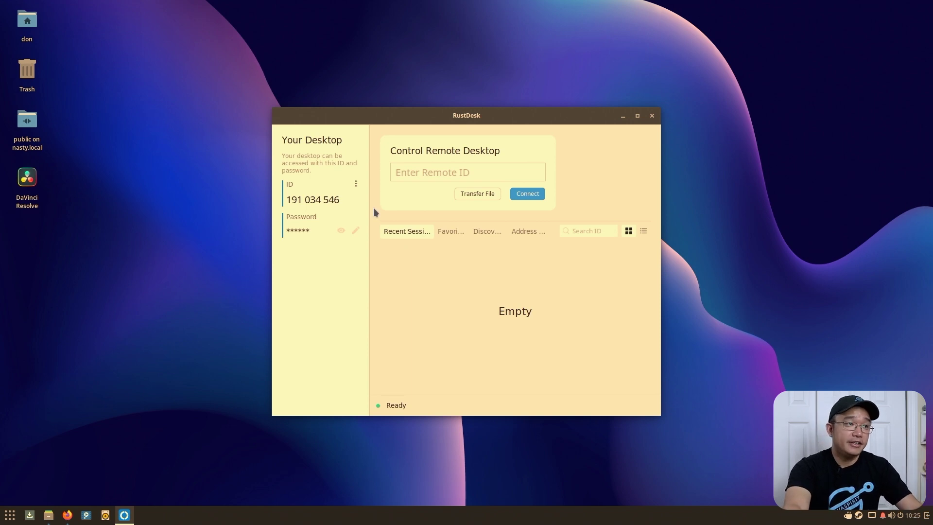
pyautogui.click(476, 232)
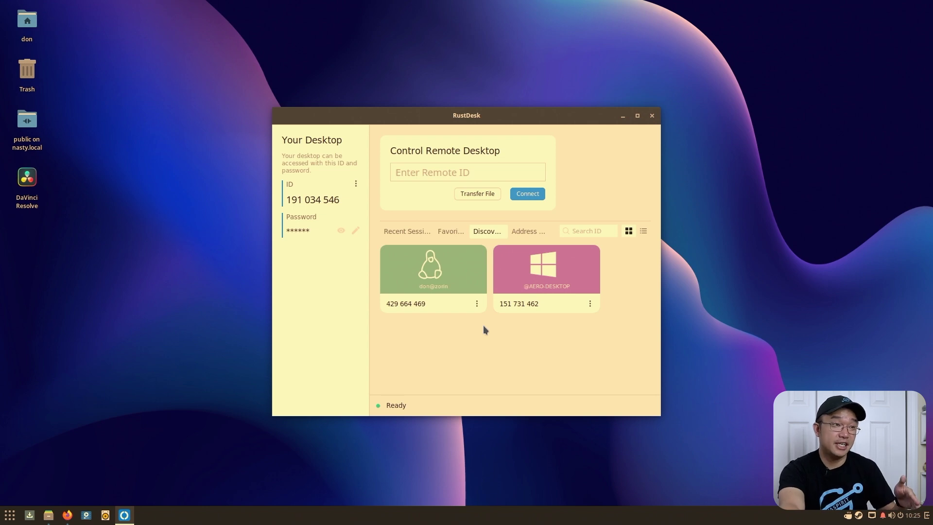
pyautogui.click(356, 184)
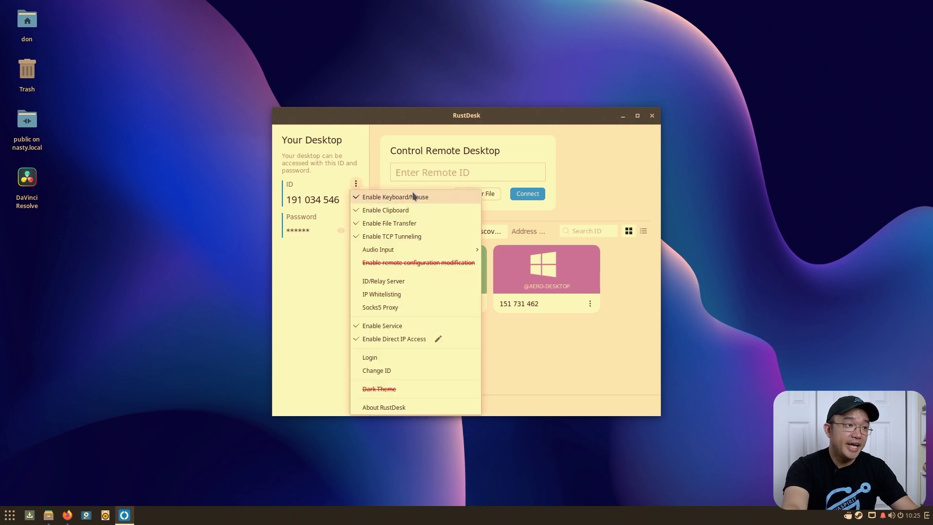
pyautogui.moveTo(422, 249)
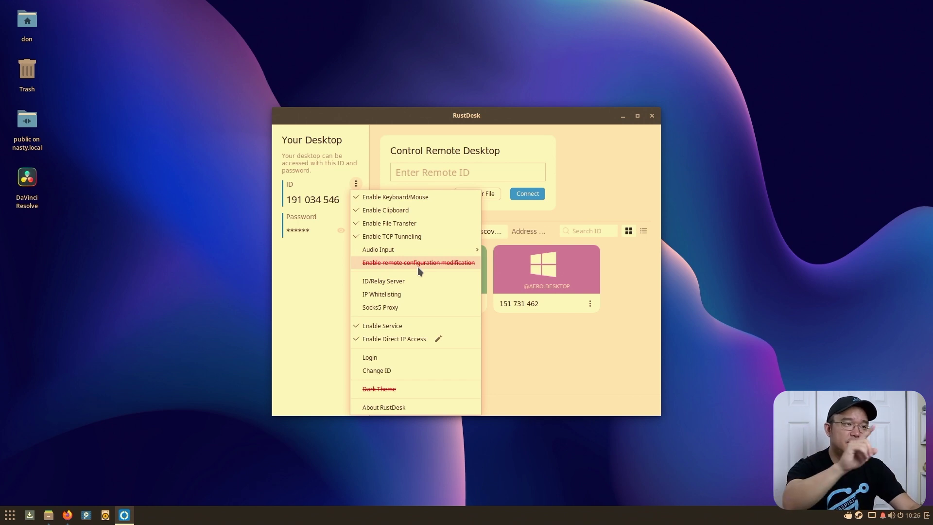
pyautogui.click(402, 287)
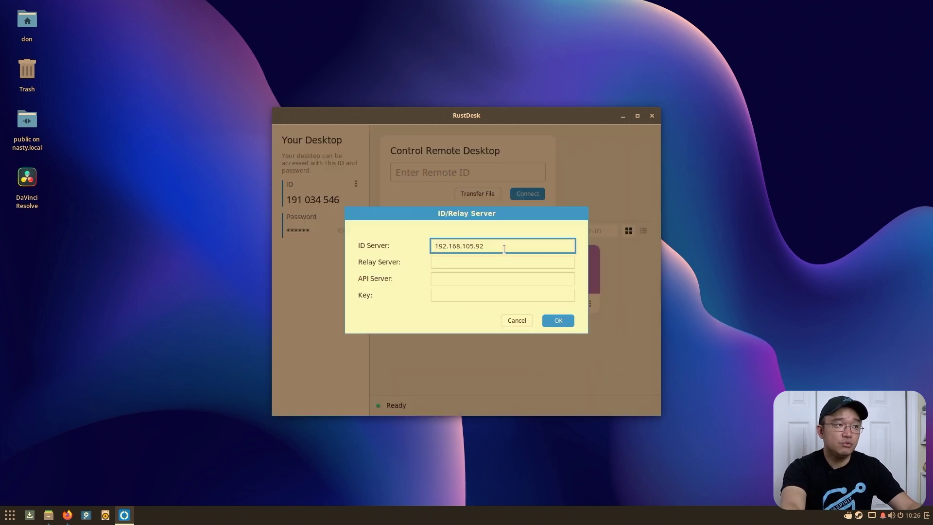
pyautogui.moveTo(504, 244); pyautogui.dragTo(409, 240)
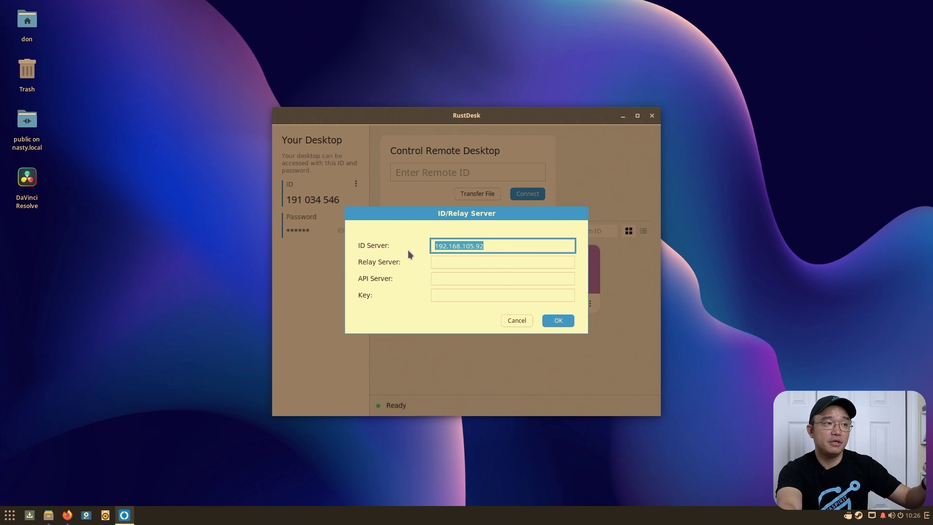
pyautogui.click(496, 245)
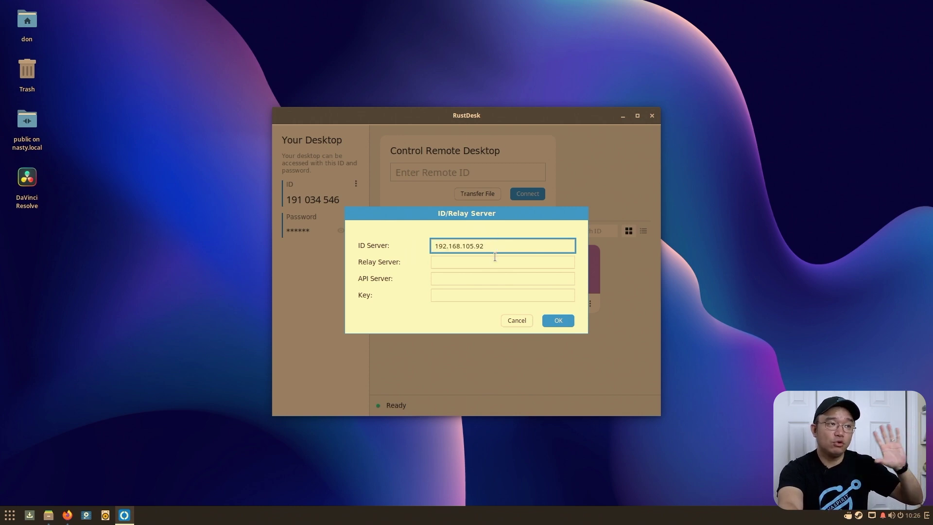
pyautogui.click(496, 260)
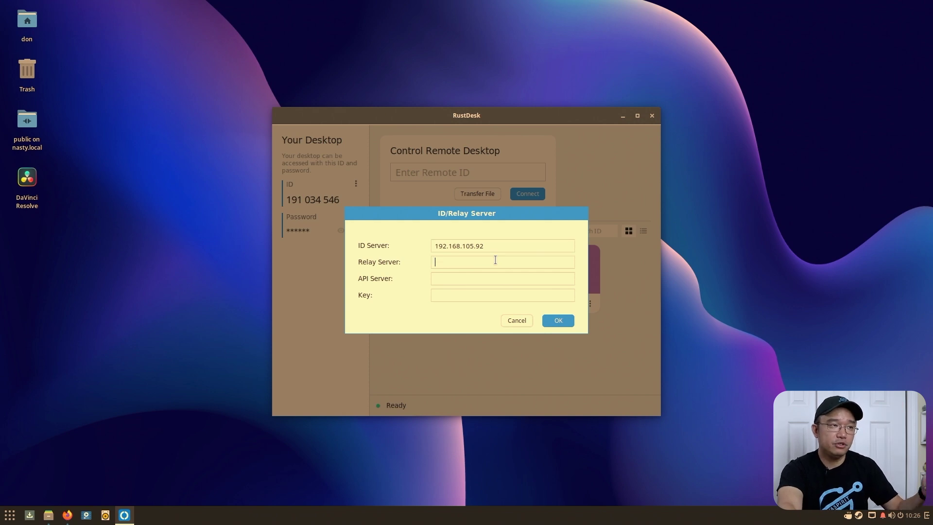
pyautogui.moveTo(498, 246); pyautogui.dragTo(342, 242)
pyautogui.hotkey('ctrl', 'c')
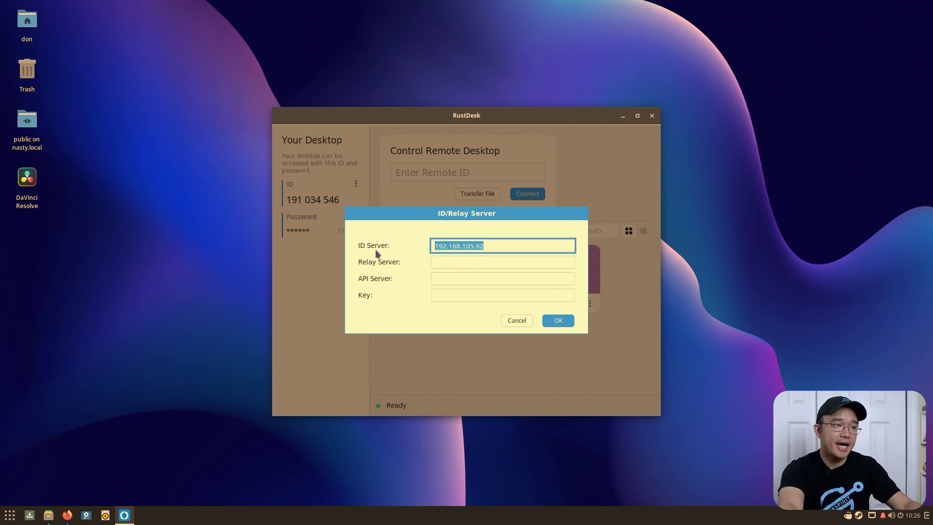
pyautogui.click(450, 260)
pyautogui.hotkey('ctrl', 'v')
pyautogui.write(':21117')
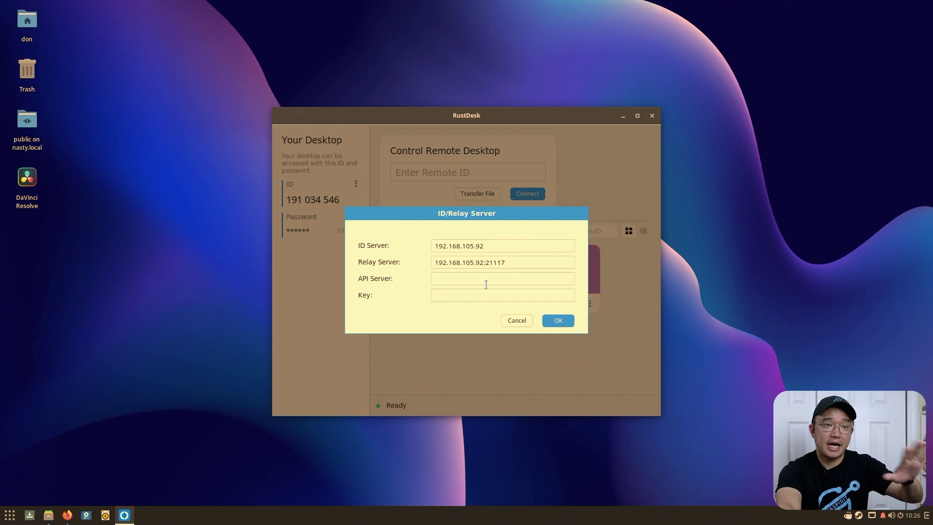
pyautogui.tripleClick(516, 263)
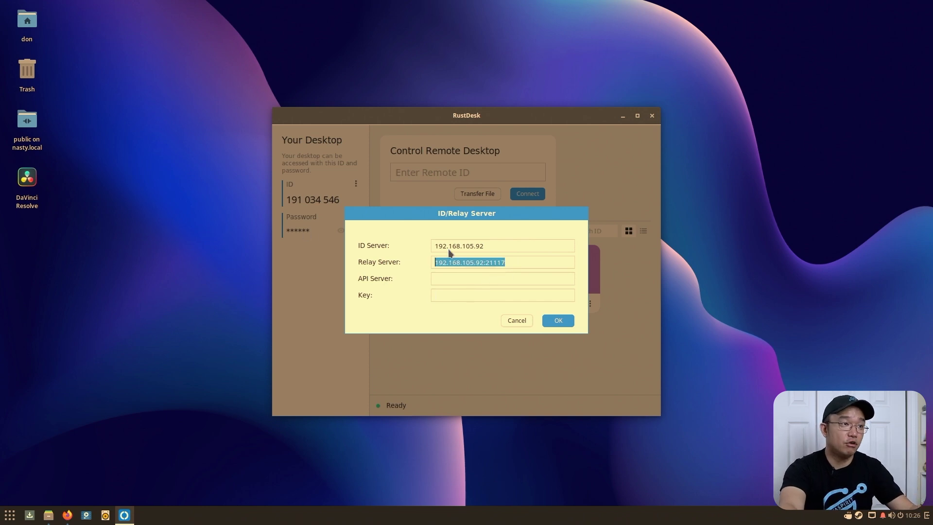
pyautogui.click(519, 261)
pyautogui.click(526, 320)
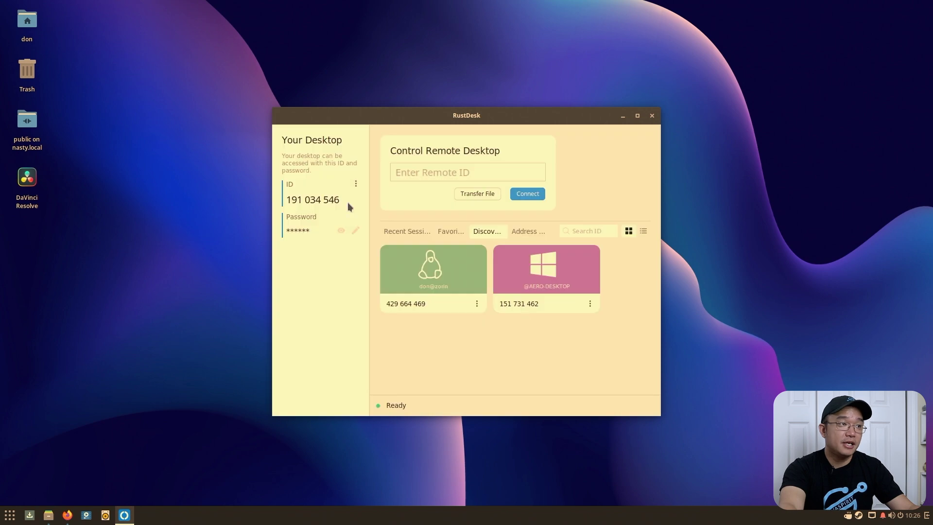
pyautogui.click(355, 185)
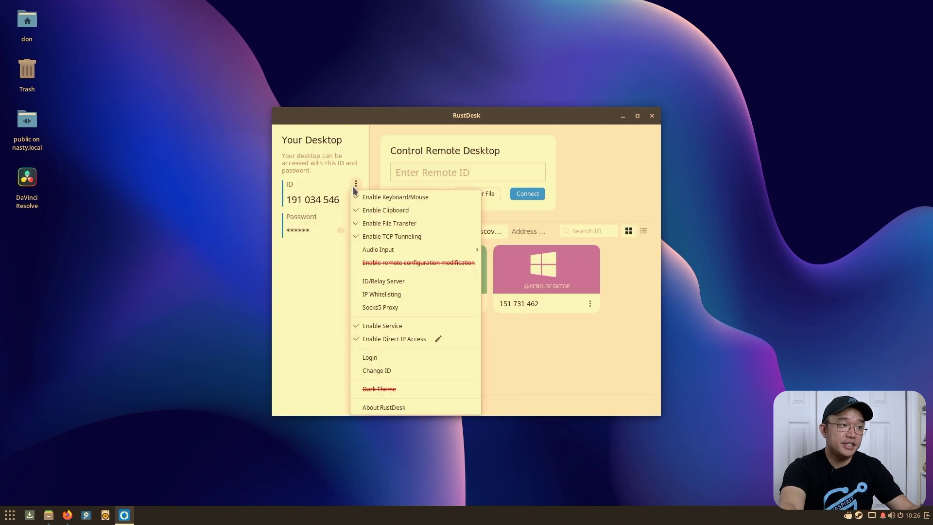
pyautogui.click(427, 338)
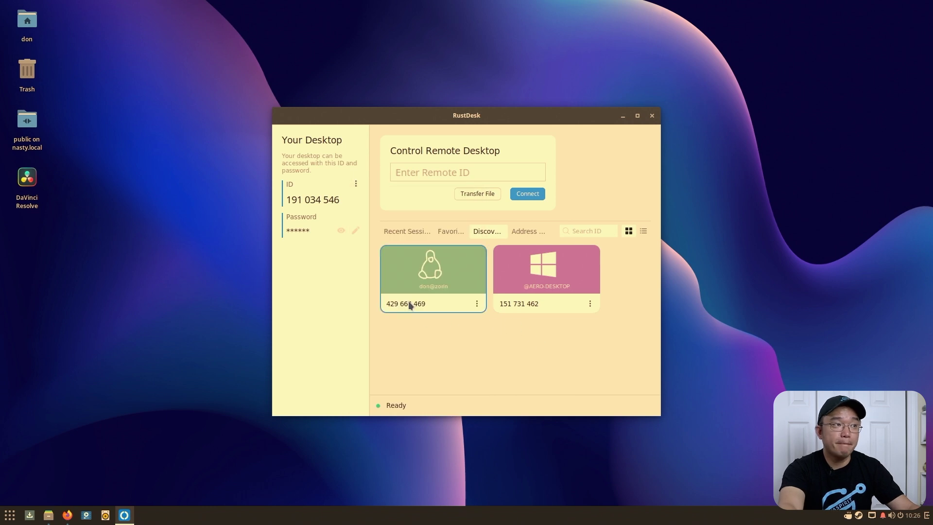
pyautogui.click(434, 167)
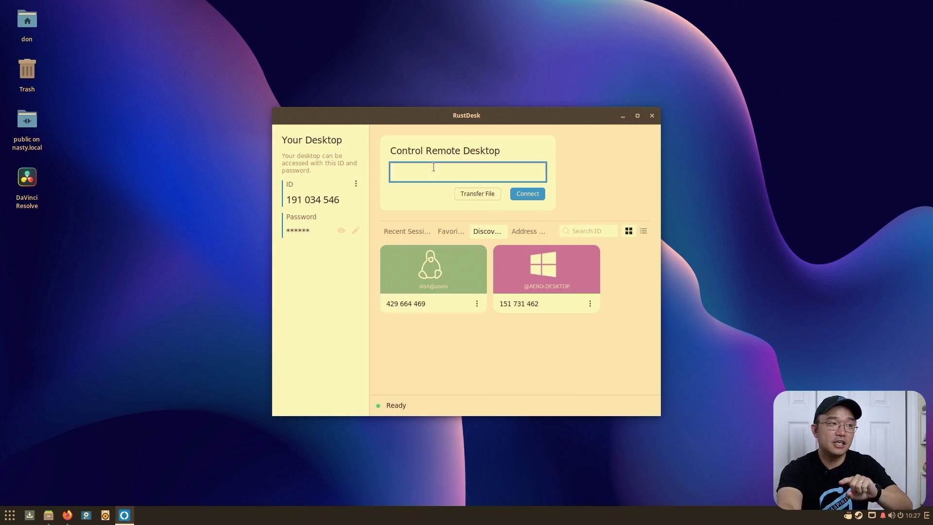
pyautogui.click(357, 185)
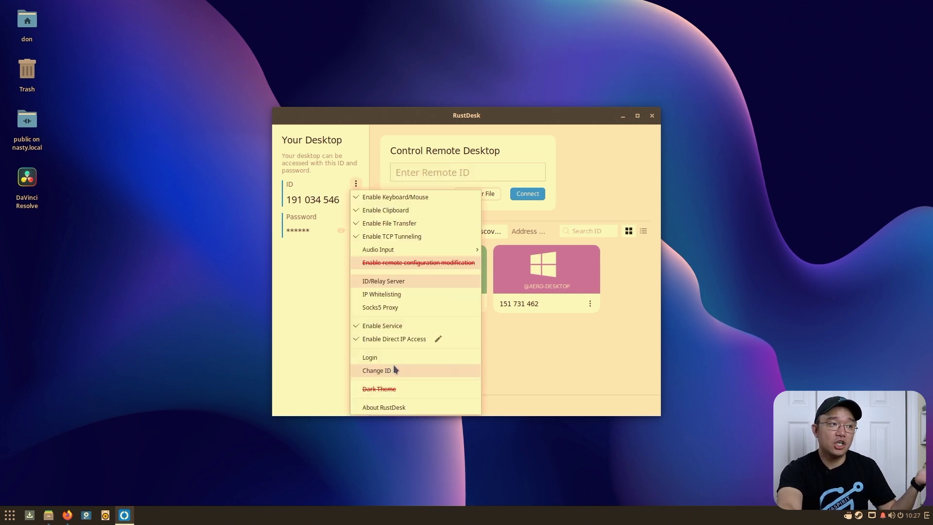
pyautogui.click(395, 359)
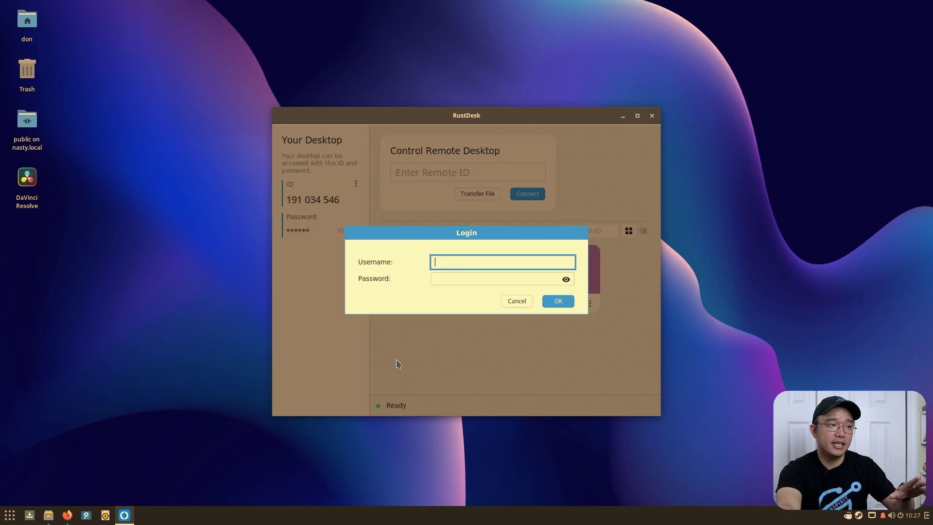
pyautogui.click(517, 300)
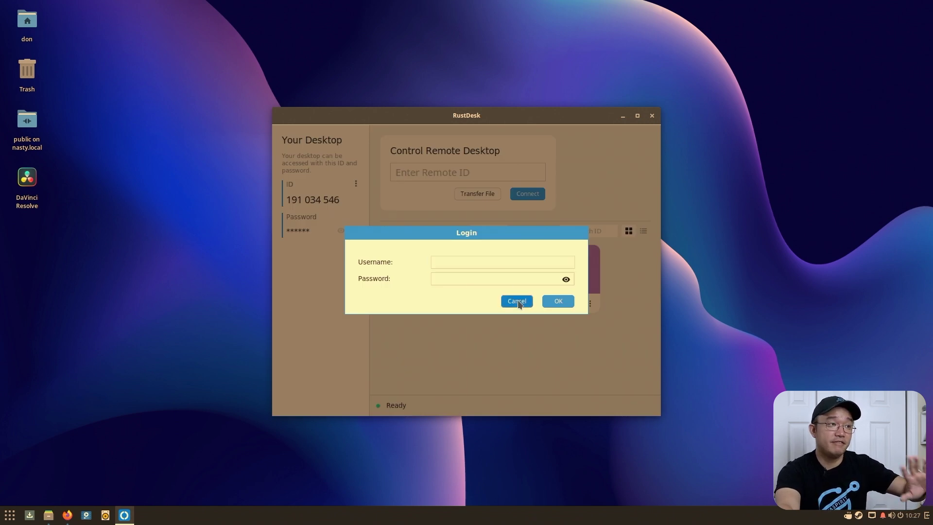
pyautogui.click(356, 185)
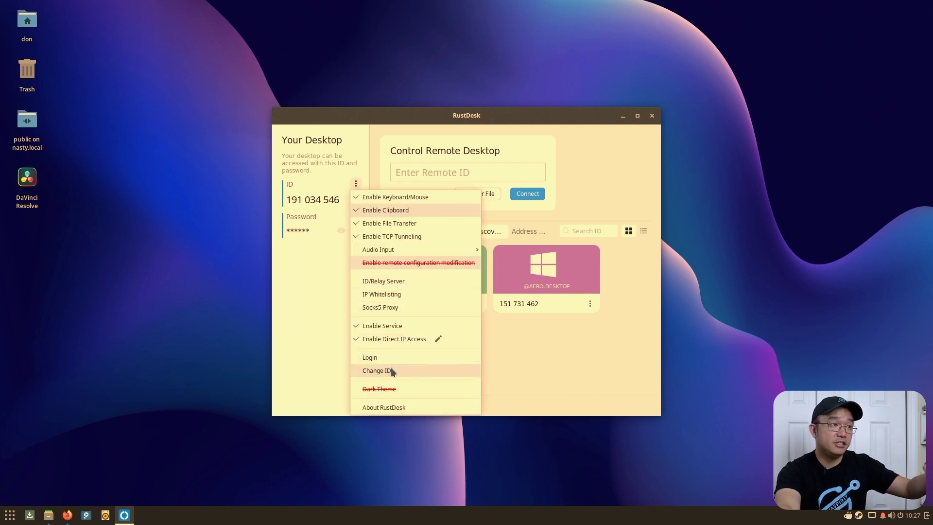
pyautogui.press('Escape')
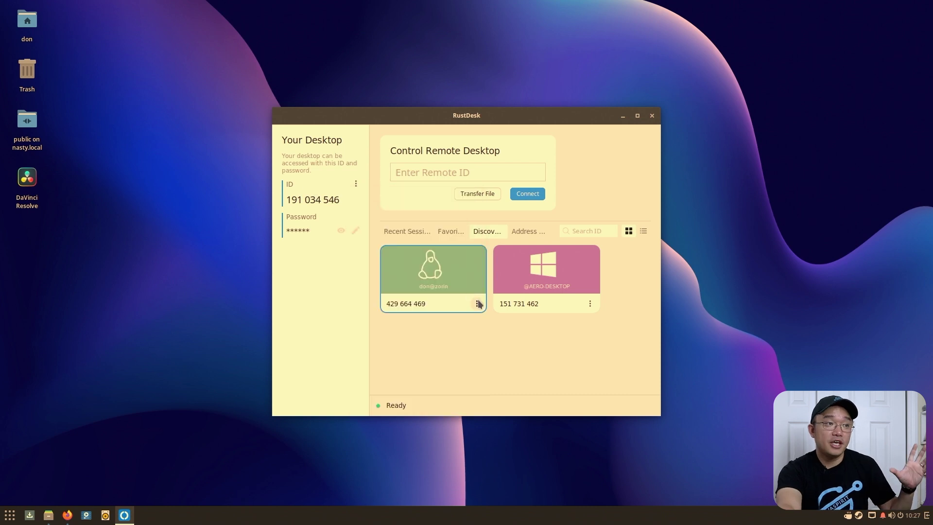
# - Check the Linux device's action menu, then double-click its card to connect
pyautogui.click(476, 303)
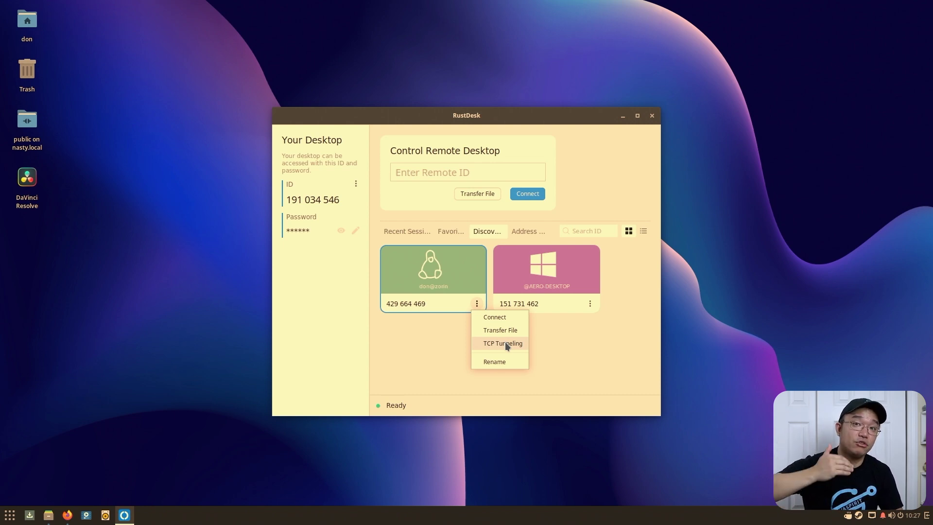
pyautogui.click(505, 342)
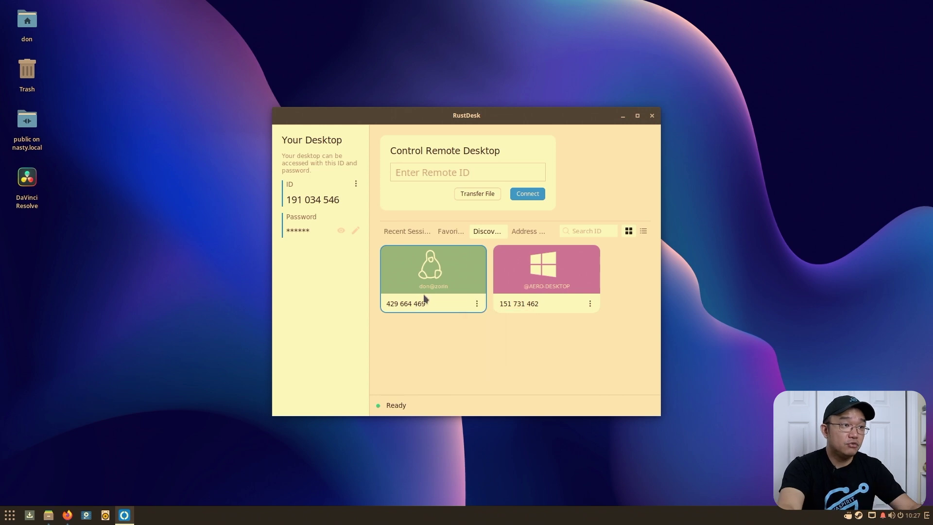
pyautogui.doubleClick(456, 287)
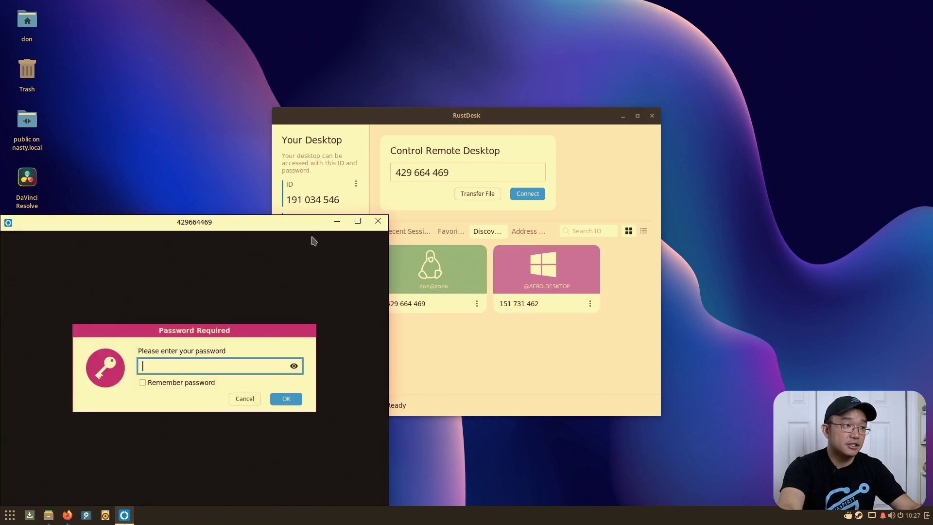
# - Enter the Linux peer's password, then the account password to unlock the remote Zorin session
pyautogui.moveTo(315, 225); pyautogui.dragTo(516, 137)
pyautogui.write('*****')
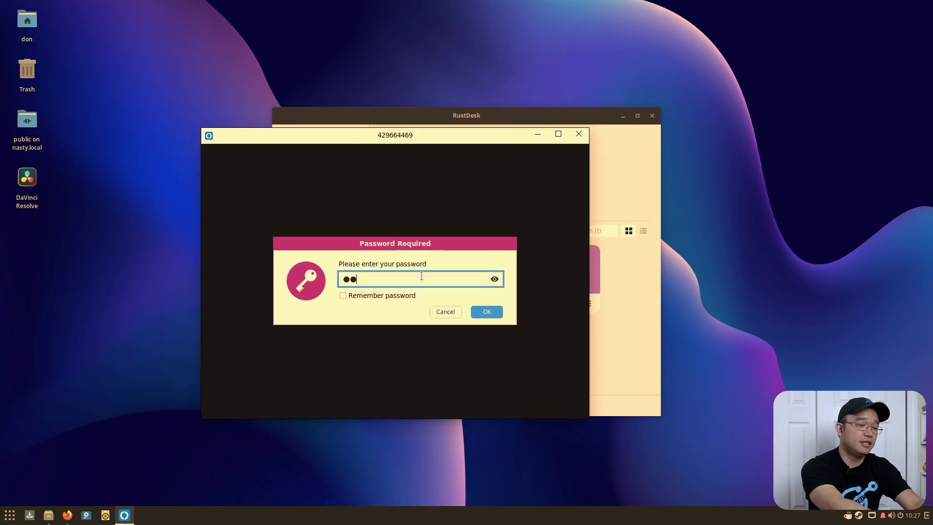
pyautogui.write('*')
pyautogui.press('Return')
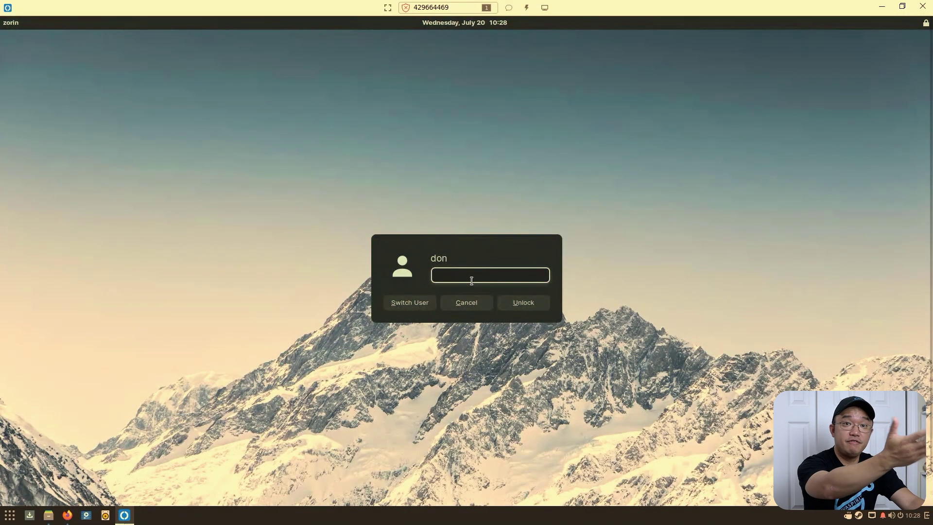
pyautogui.write('******')
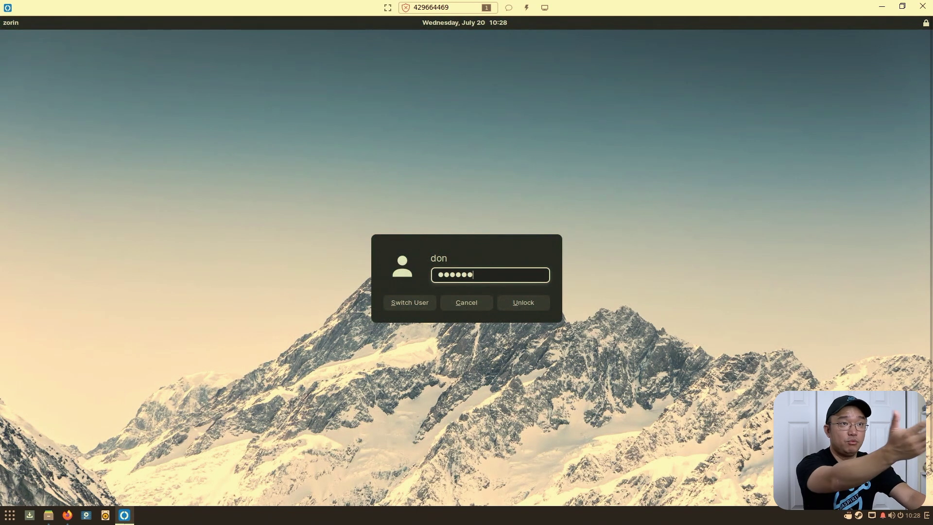
pyautogui.press('Return')
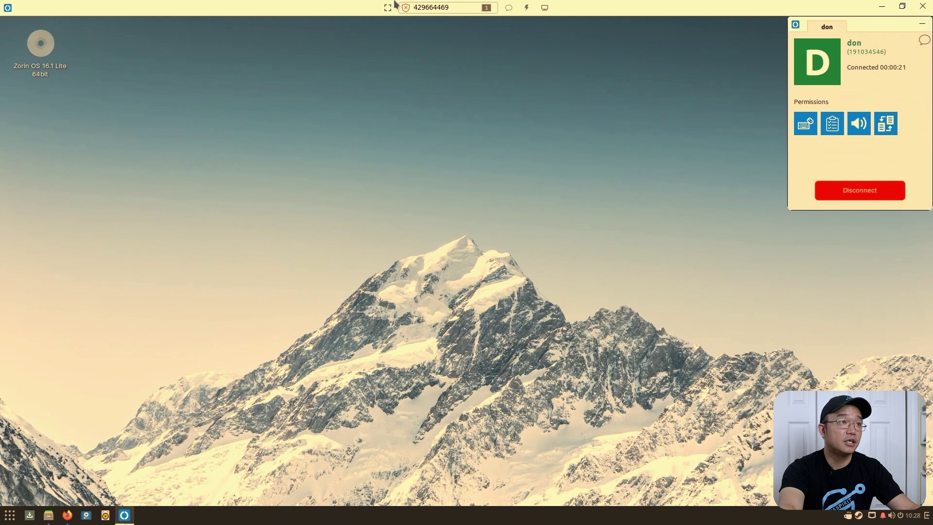
# - Send the chat message 'test' to the remote machine and close the chat
pyautogui.click(509, 8)
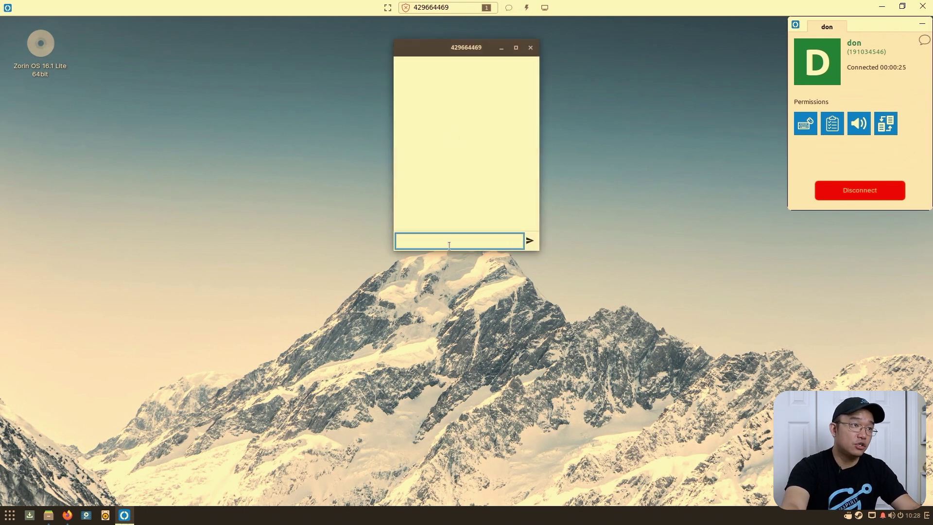
pyautogui.write('test')
pyautogui.press('Return')
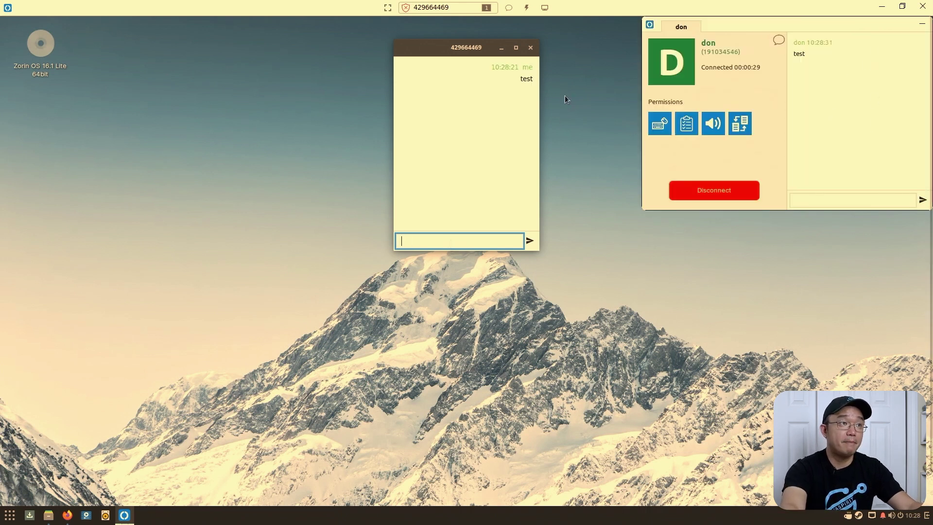
pyautogui.click(530, 48)
# - Try Stretch, then set the remote display to Shrink so it fits the window
pyautogui.click(526, 7)
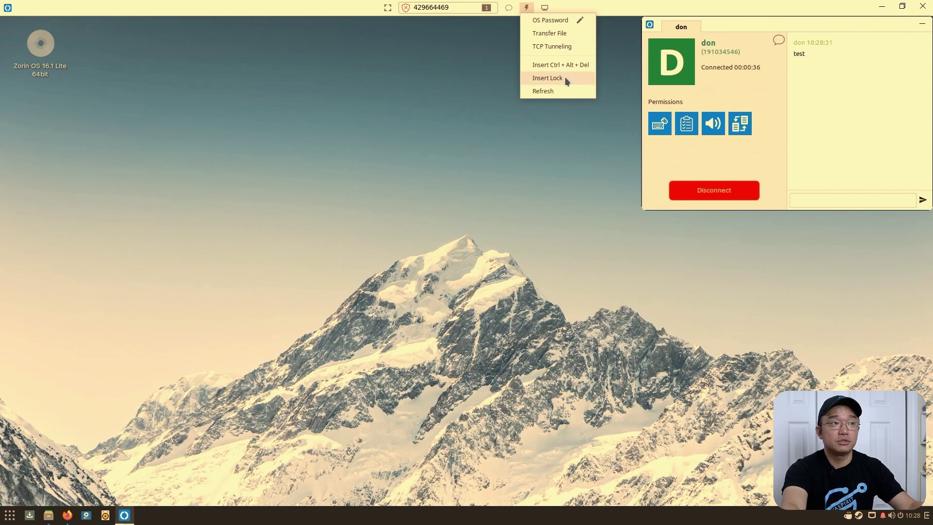
pyautogui.click(545, 6)
pyautogui.click(545, 7)
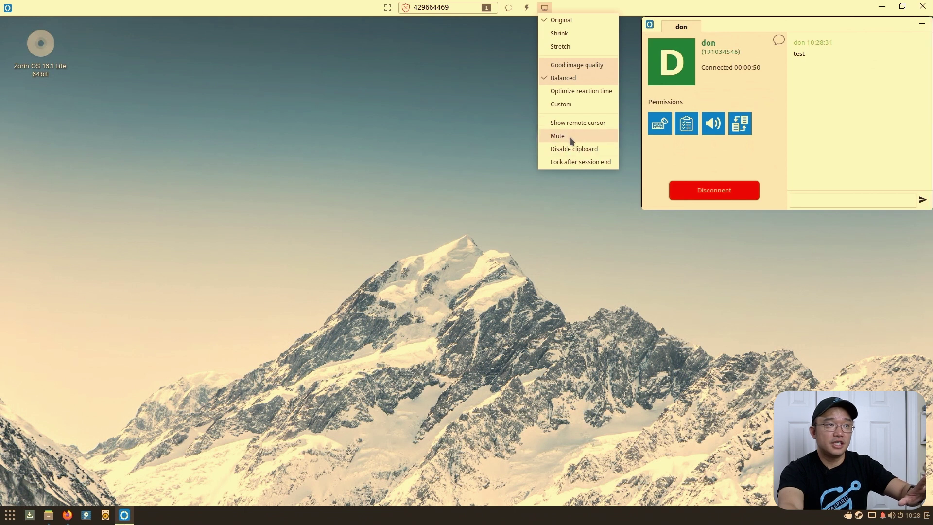
pyautogui.click(422, 167)
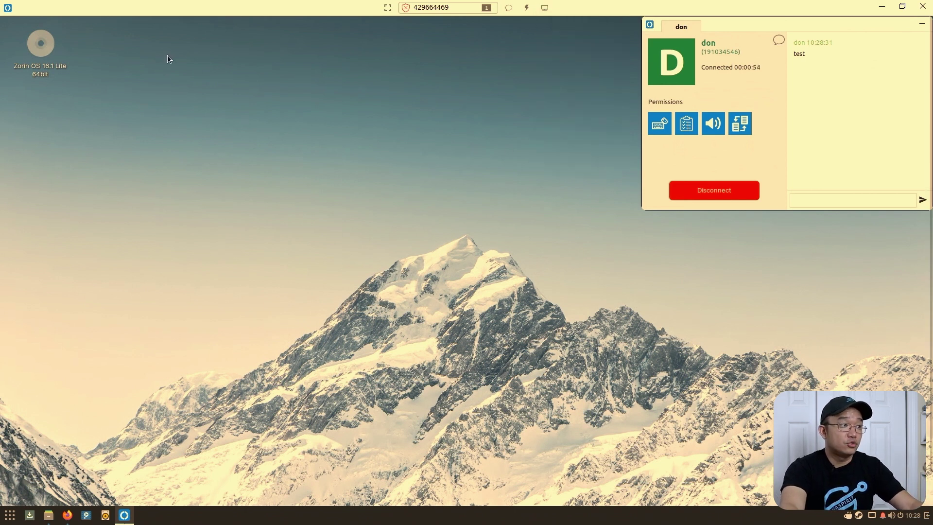
pyautogui.click(543, 7)
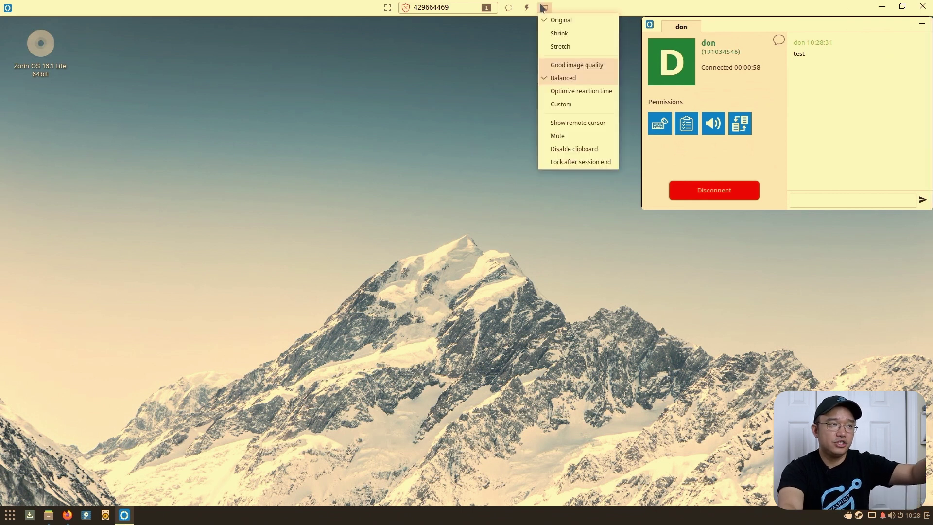
pyautogui.click(567, 46)
pyautogui.click(544, 8)
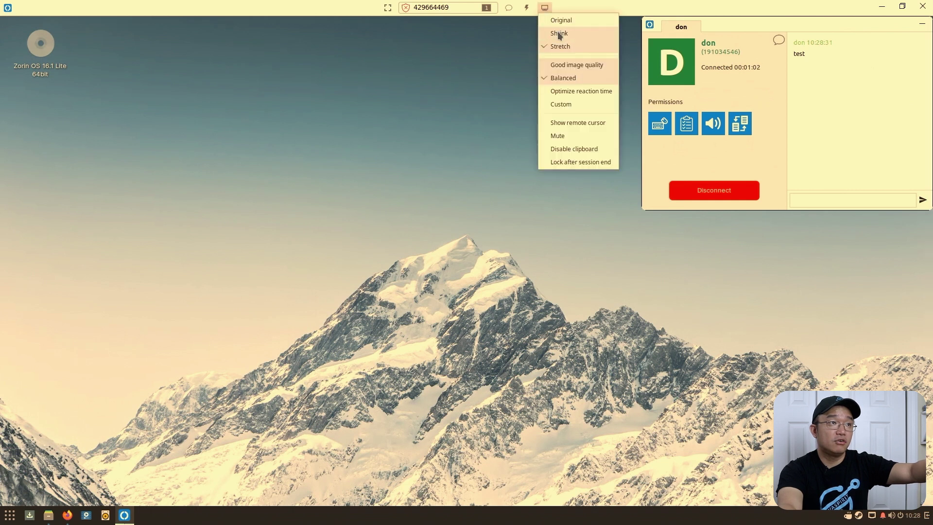
pyautogui.click(557, 33)
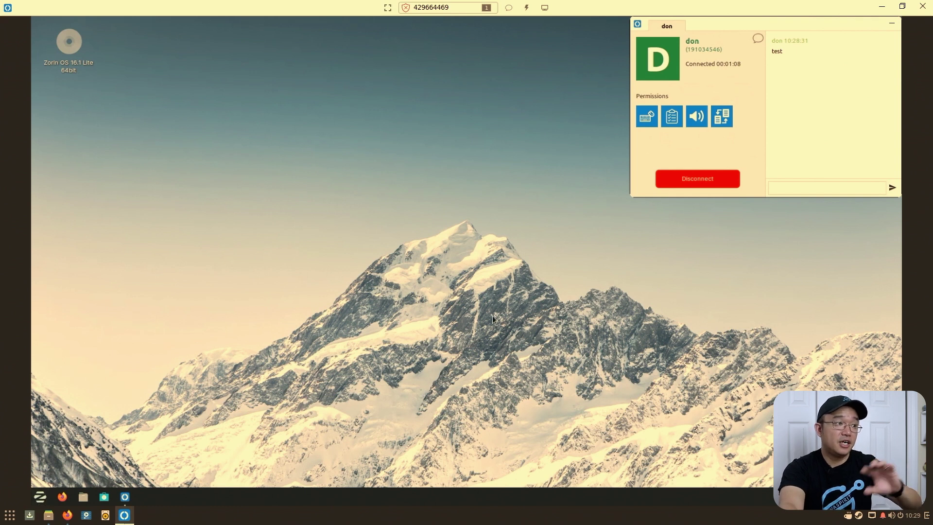
# - Launch Terminal on the remote Zorin desktop by searching 'term', and run ls
pyautogui.click(46, 501)
pyautogui.write('term')
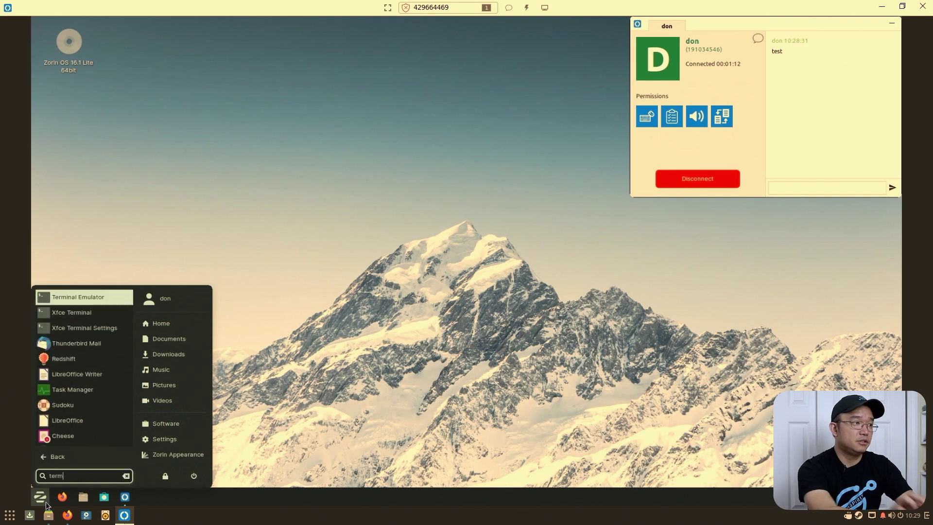
pyautogui.press('Return')
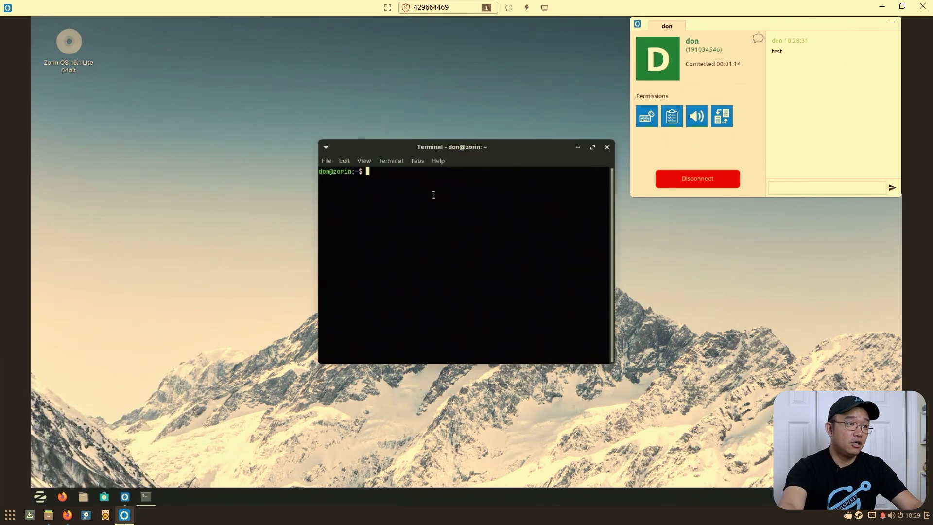
pyautogui.write('ls')
pyautogui.press('Return')
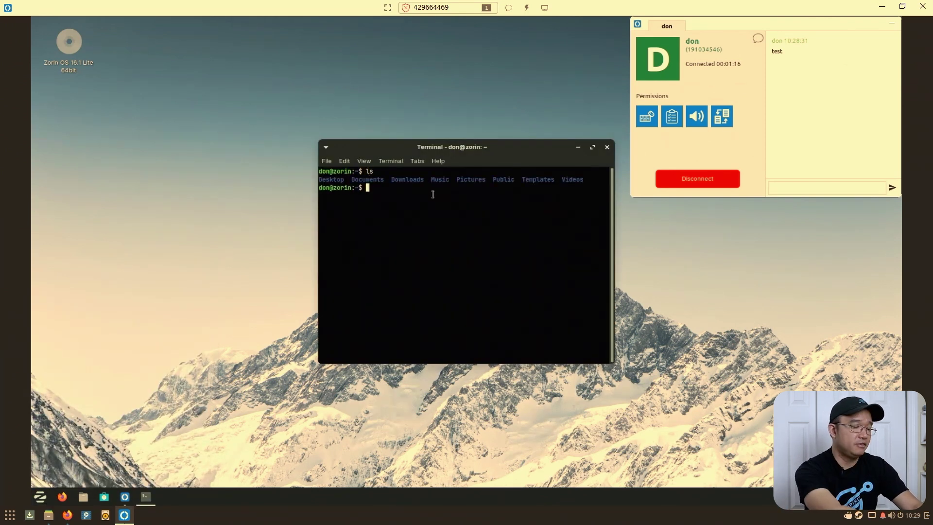
# - Run python3 -m http.server and mark the port 8000 in its output
pyautogui.write('python3 -m ht')
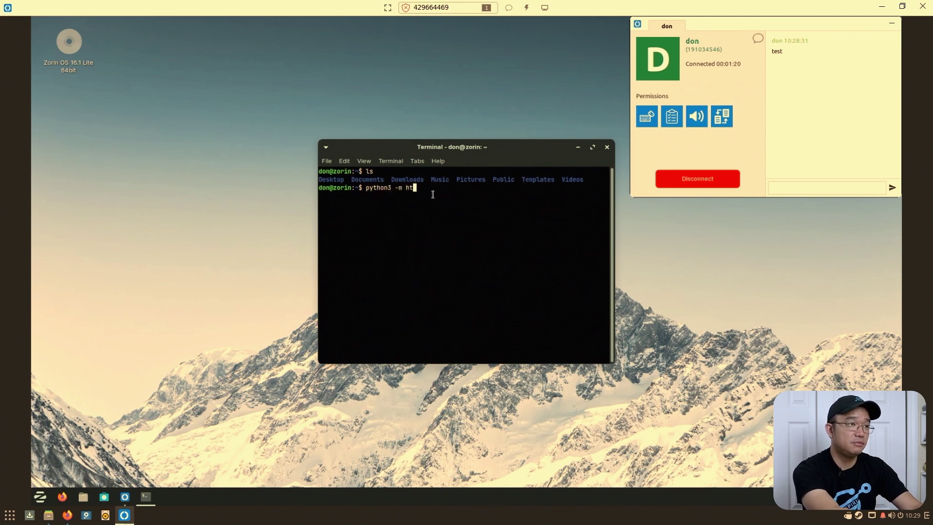
pyautogui.write('tp.server')
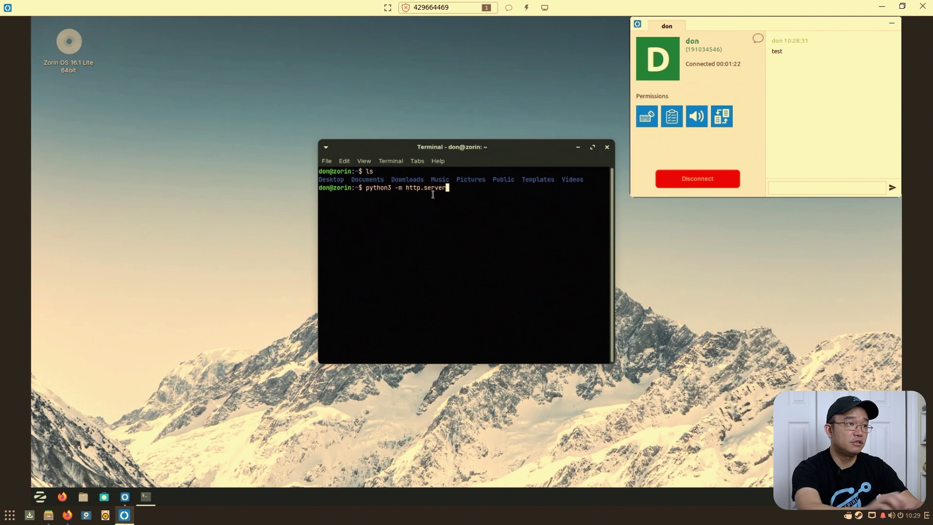
pyautogui.press('Return')
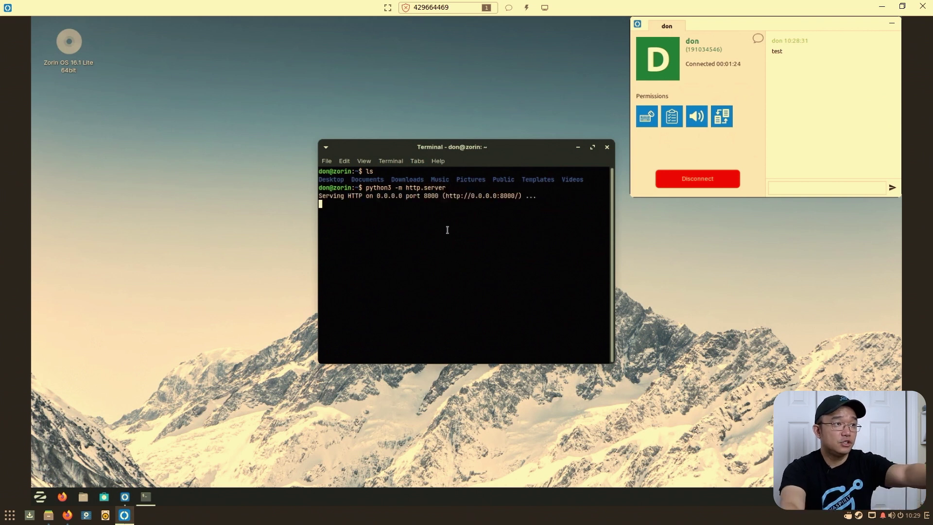
pyautogui.moveTo(421, 197); pyautogui.dragTo(440, 197)
pyautogui.click(385, 178)
# - Load 127.0.0.1:8000 in the remote Firefox to check the directory listing, then close it
pyautogui.click(176, 167)
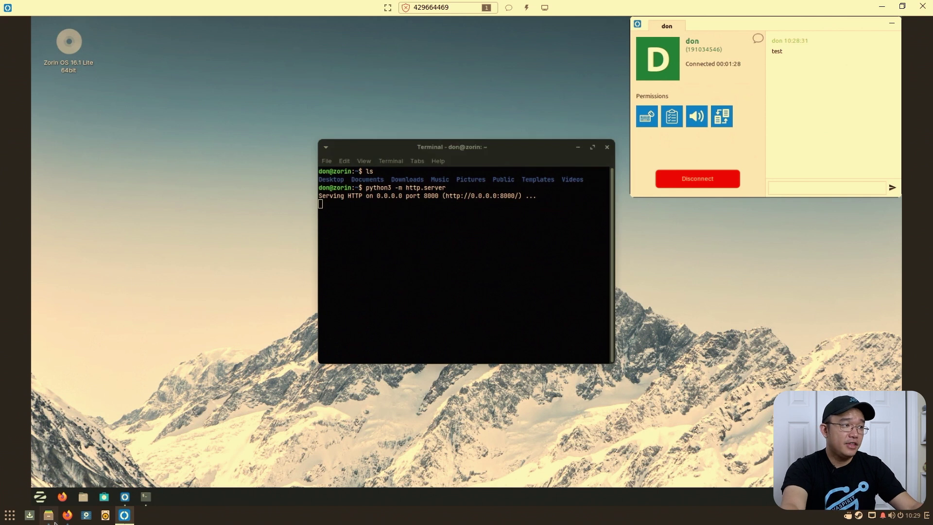
pyautogui.click(60, 502)
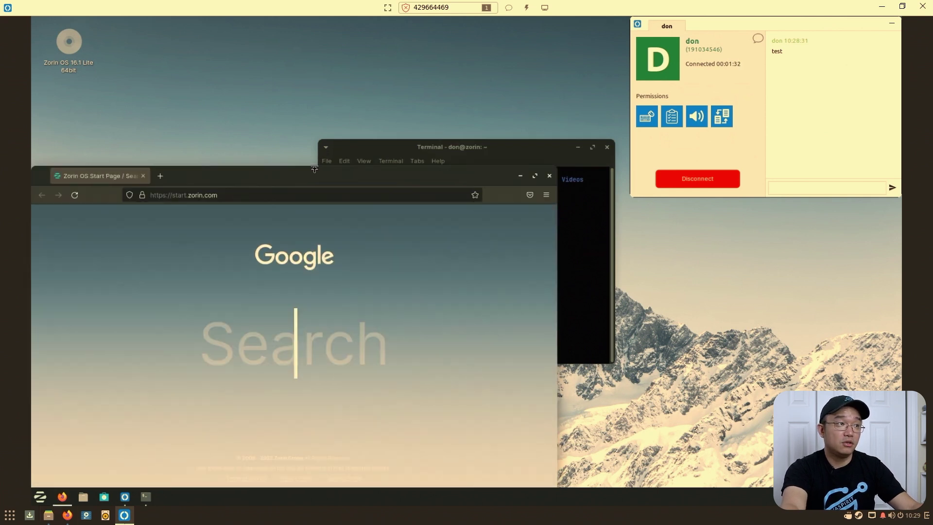
pyautogui.moveTo(314, 169); pyautogui.dragTo(376, 104)
pyautogui.click(367, 130)
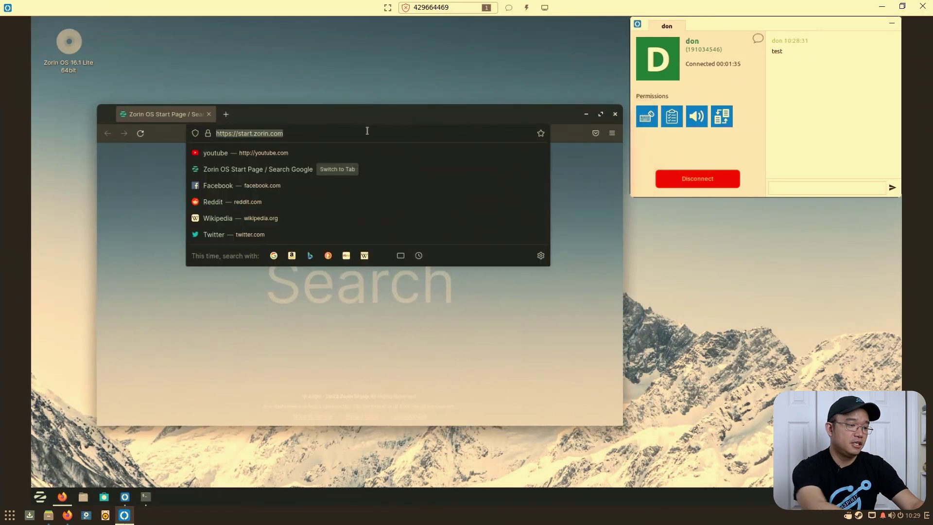
pyautogui.write('127')
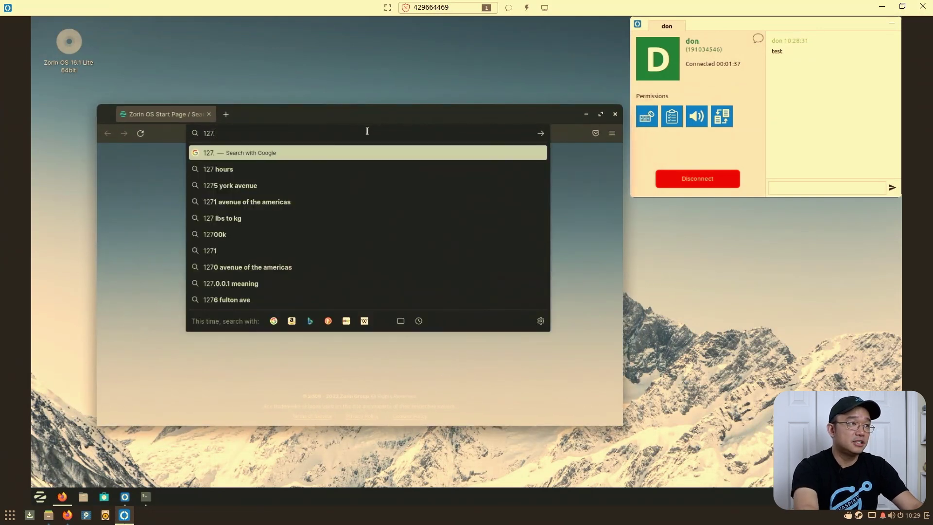
pyautogui.write('.0.0.1:8000')
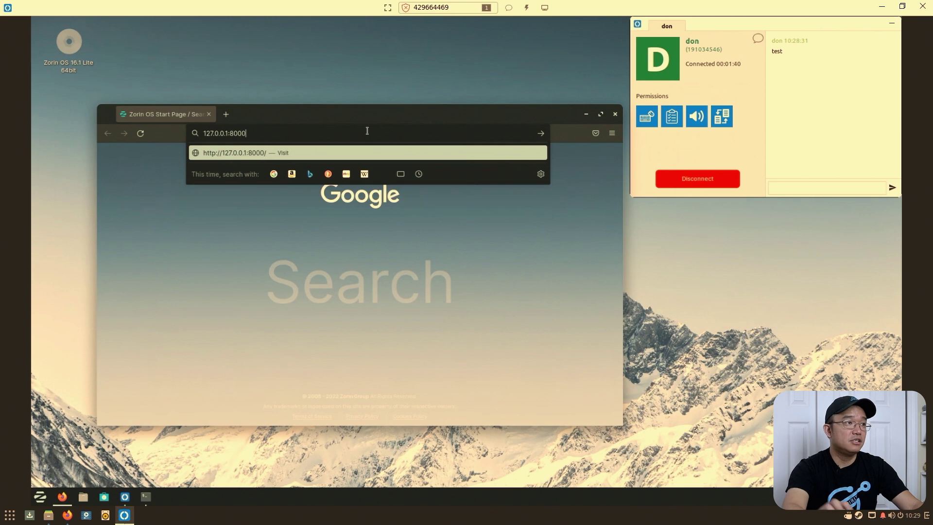
pyautogui.press('Return')
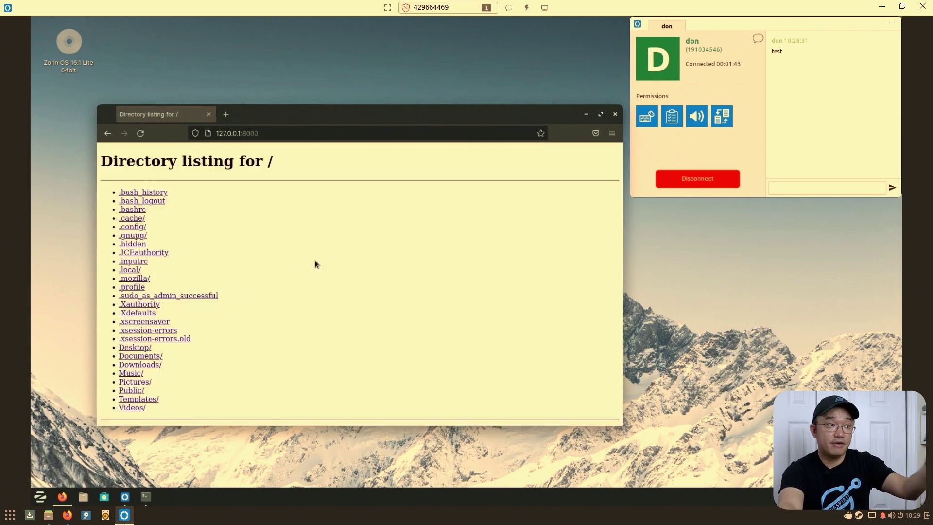
pyautogui.click(615, 114)
pyautogui.click(528, 6)
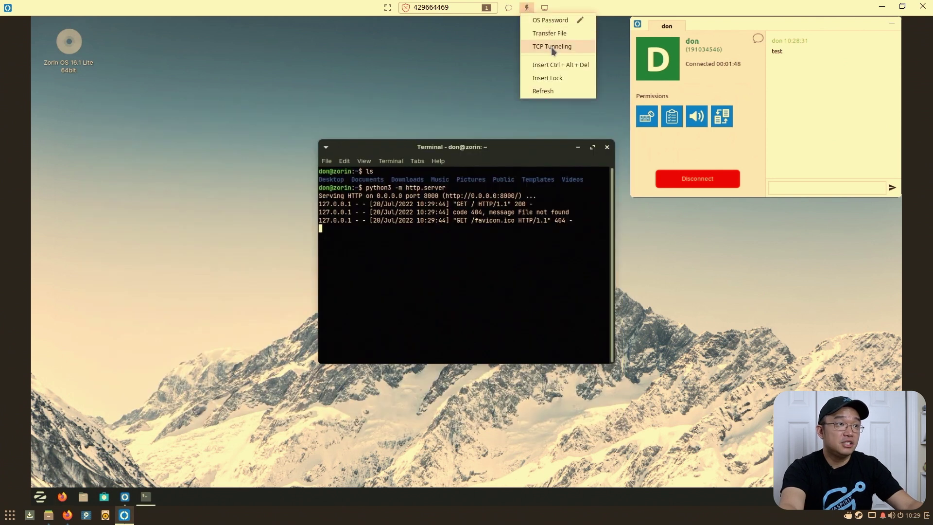
# - Add a TCP tunnel from local port 8000 to remote host localhost, port 8000
pyautogui.click(551, 46)
pyautogui.moveTo(101, 10); pyautogui.dragTo(357, 101)
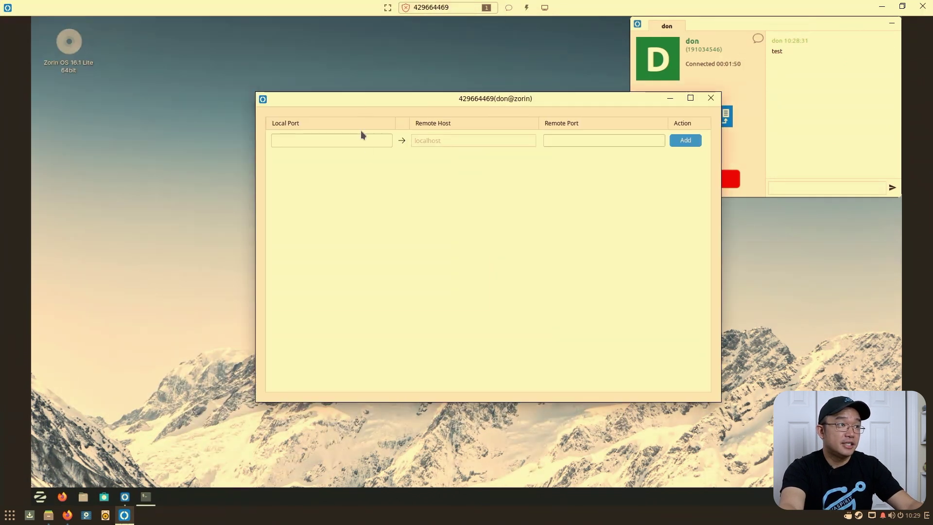
pyautogui.click(345, 143)
pyautogui.write('8000')
pyautogui.press('BackSpace')
pyautogui.press('BackSpace')
pyautogui.press('BackSpace')
pyautogui.press('BackSpace')
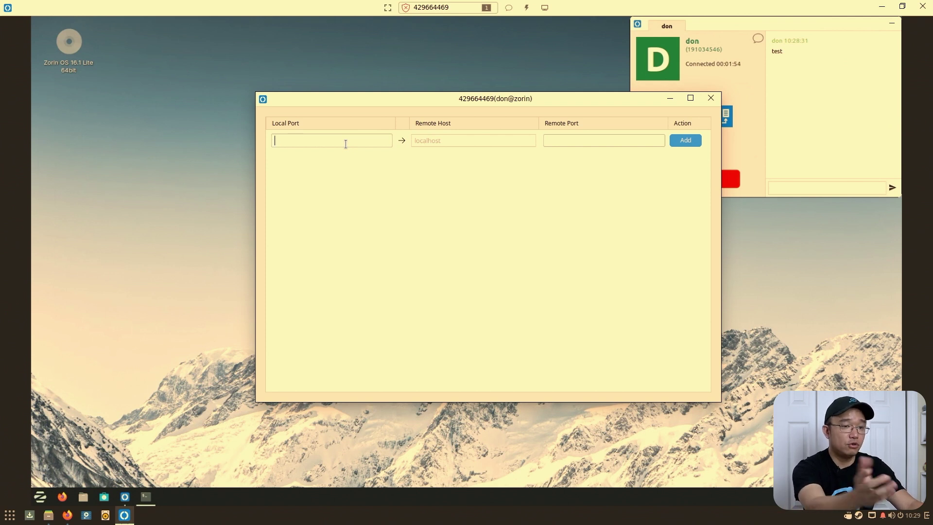
pyautogui.write('8000')
pyautogui.press('Tab')
pyautogui.write('8')
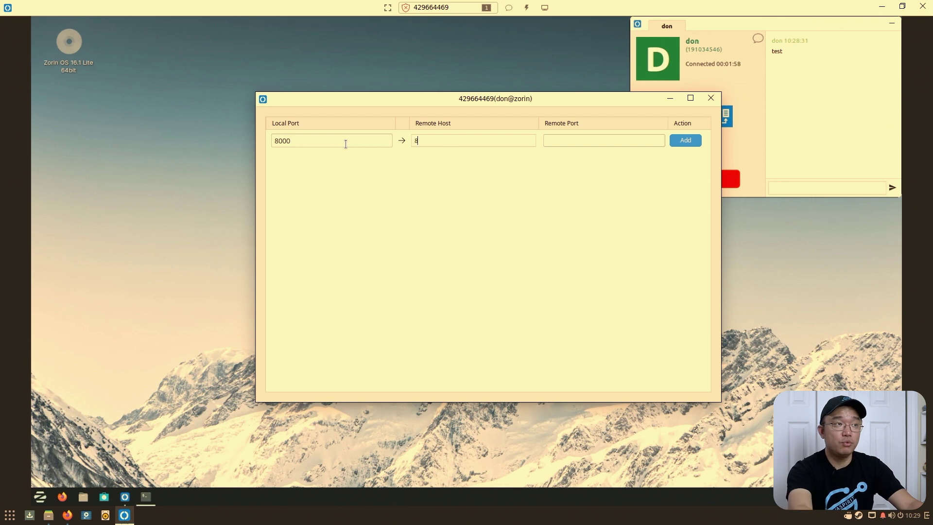
pyautogui.write('000')
pyautogui.press('BackSpace')
pyautogui.press('BackSpace')
pyautogui.press('BackSpace')
pyautogui.press('BackSpace')
pyautogui.press('Tab')
pyautogui.write('8000')
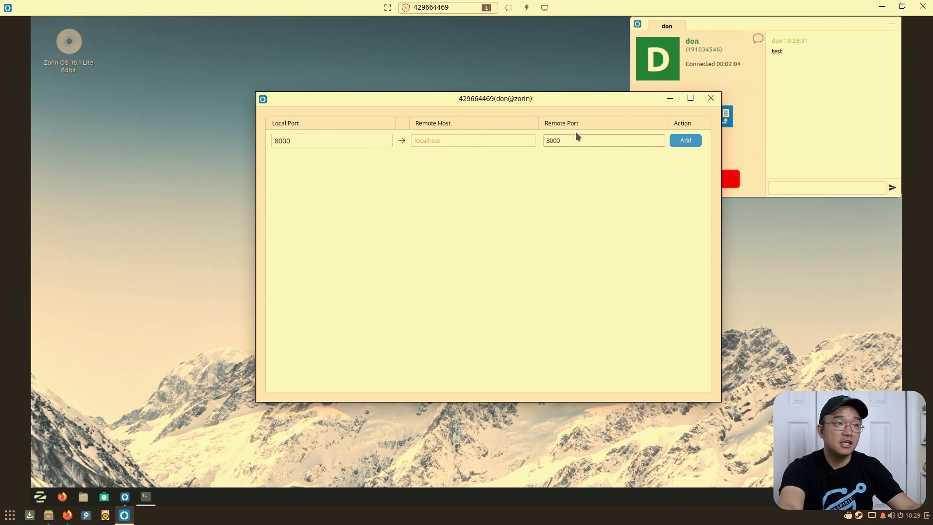
pyautogui.click(465, 141)
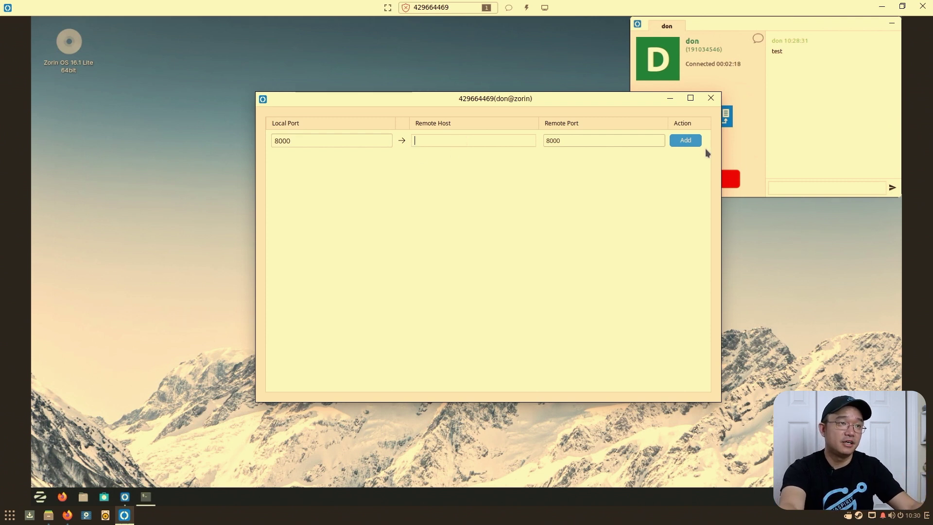
pyautogui.click(686, 140)
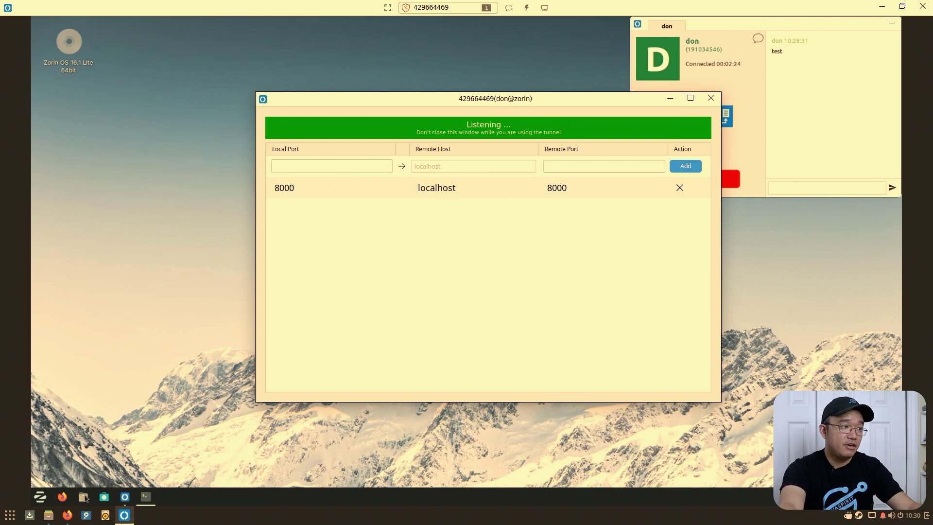
# - Open the Downloads folder in the browser's tunnelled directory listing
pyautogui.click(67, 514)
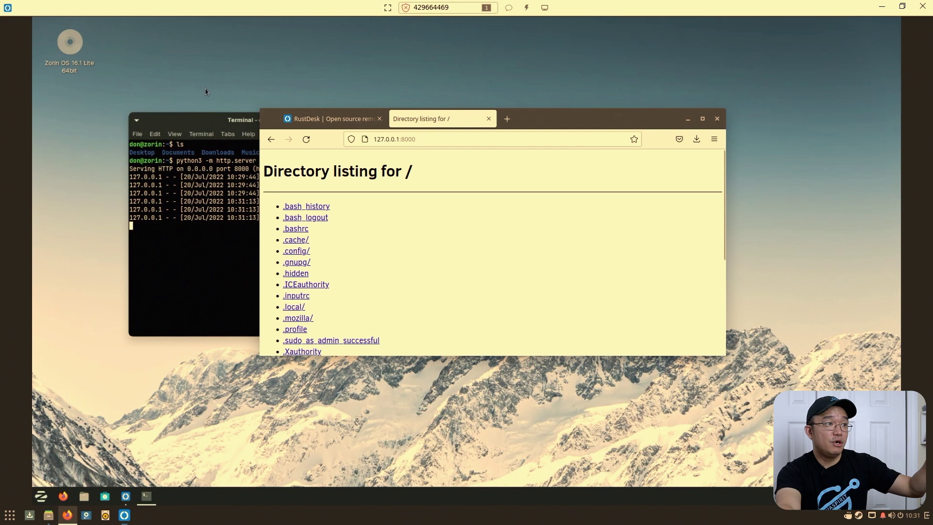
pyautogui.scroll(-3, 308, 331)
pyautogui.scroll(-5, 307, 332)
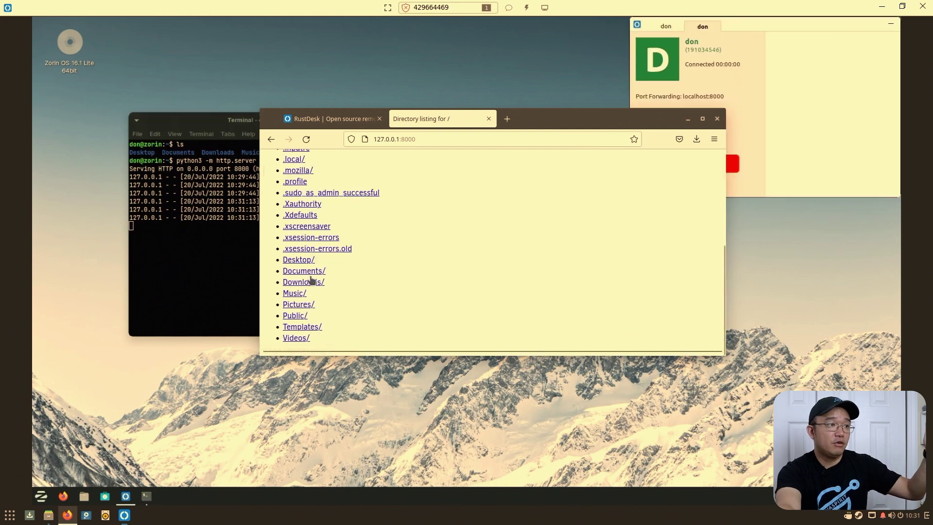
pyautogui.click(309, 282)
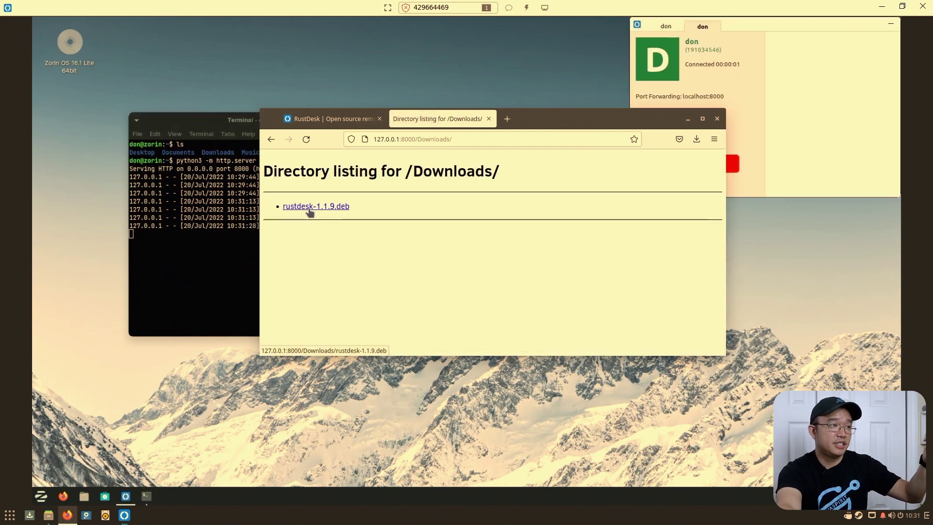
# - Close the Downloads listing and the browser window to uncover the remote terminal
pyautogui.moveTo(551, 126); pyautogui.dragTo(680, 166)
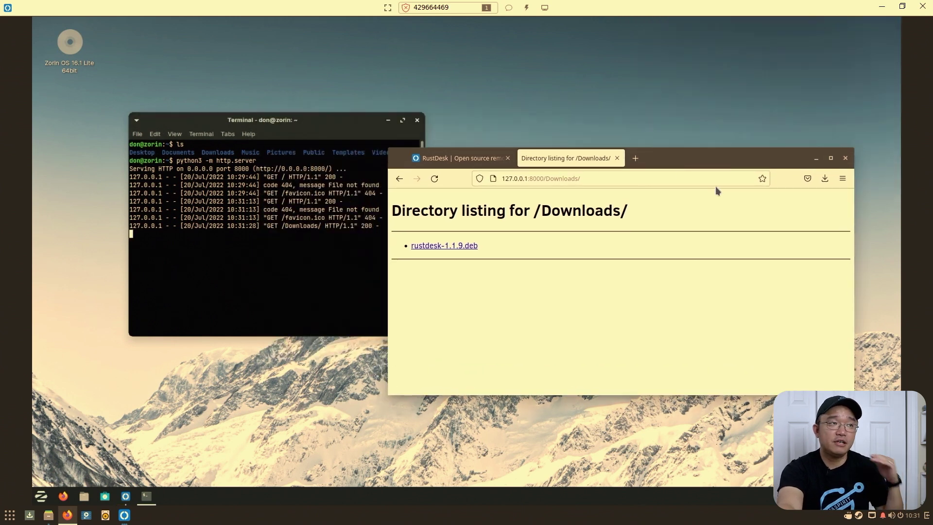
pyautogui.click(616, 158)
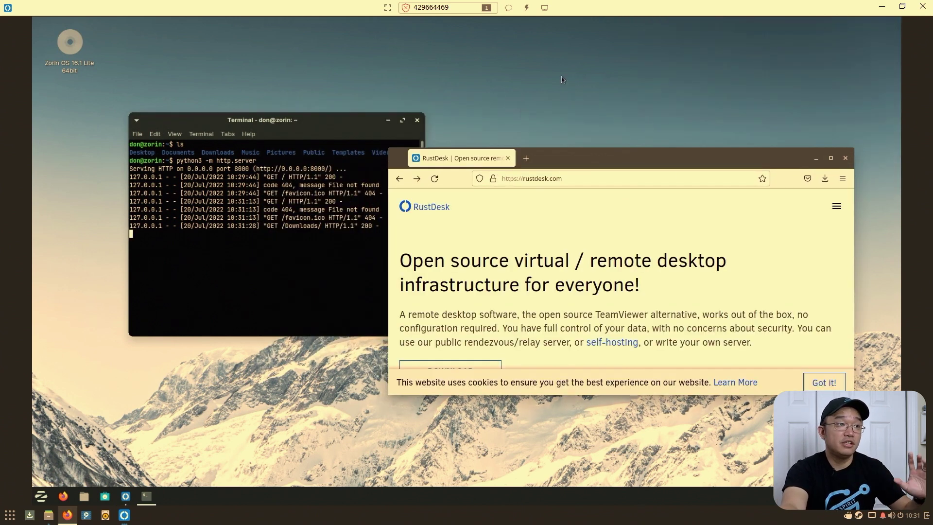
pyautogui.click(584, 81)
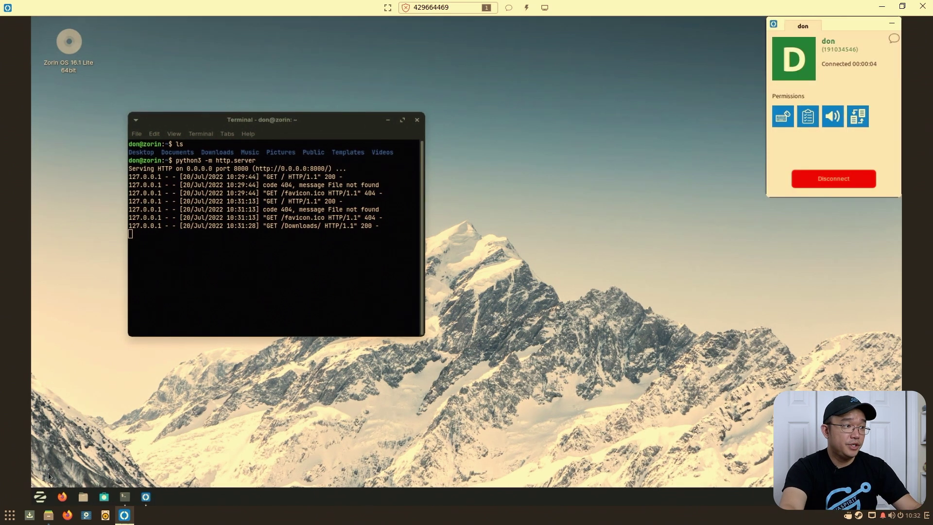
# - Launch Remmina from the Zorin Internet menu, then open the Windows machine's RustDesk connection settings
pyautogui.click(40, 496)
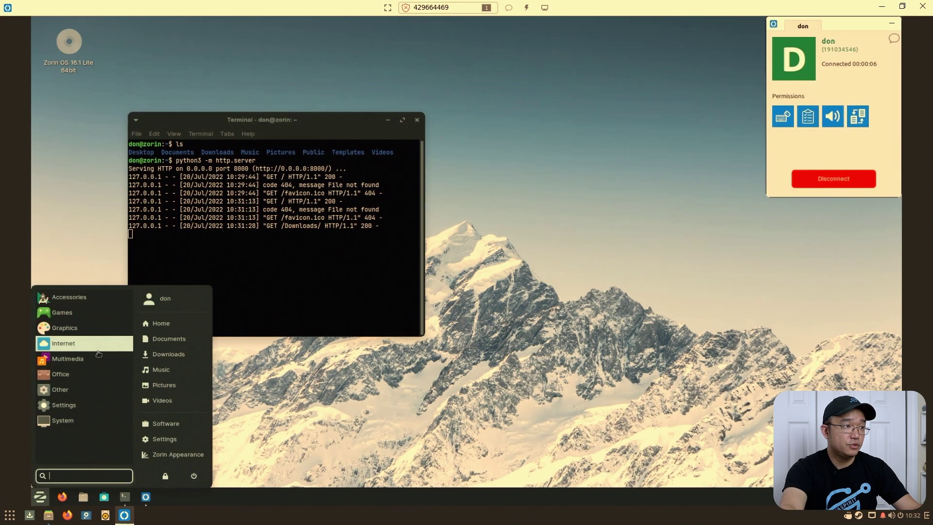
pyautogui.click(99, 353)
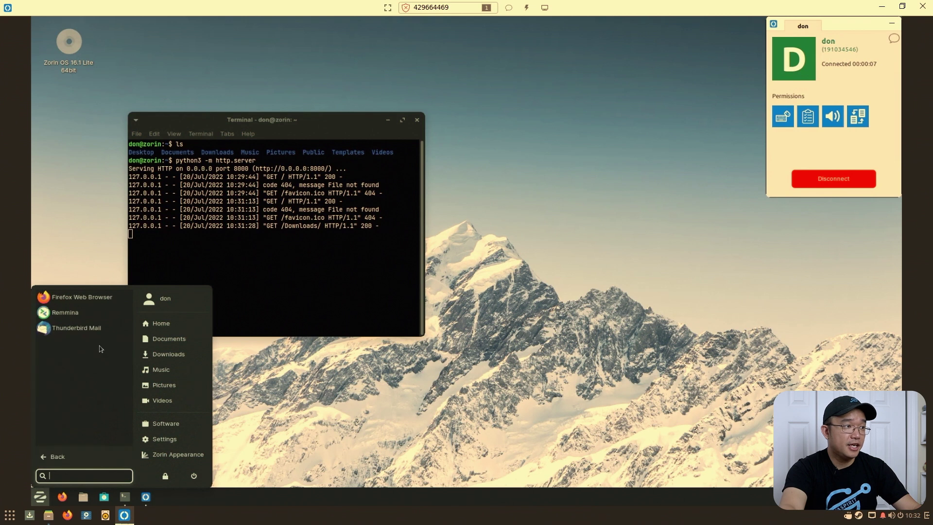
pyautogui.click(79, 319)
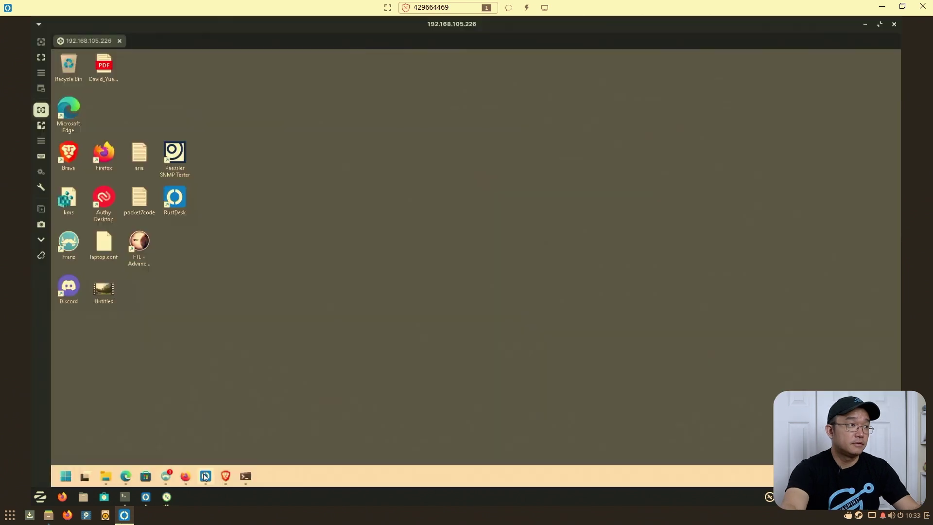
pyautogui.click(205, 476)
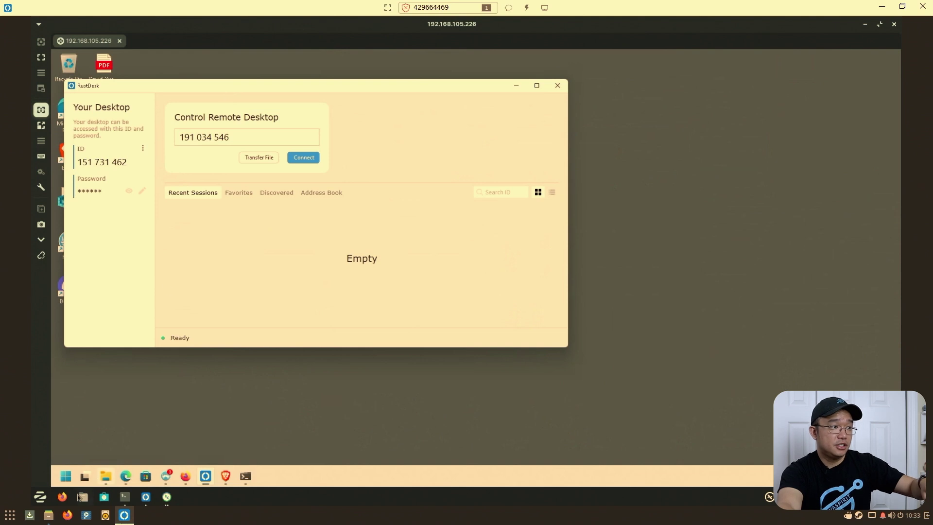
pyautogui.click(143, 150)
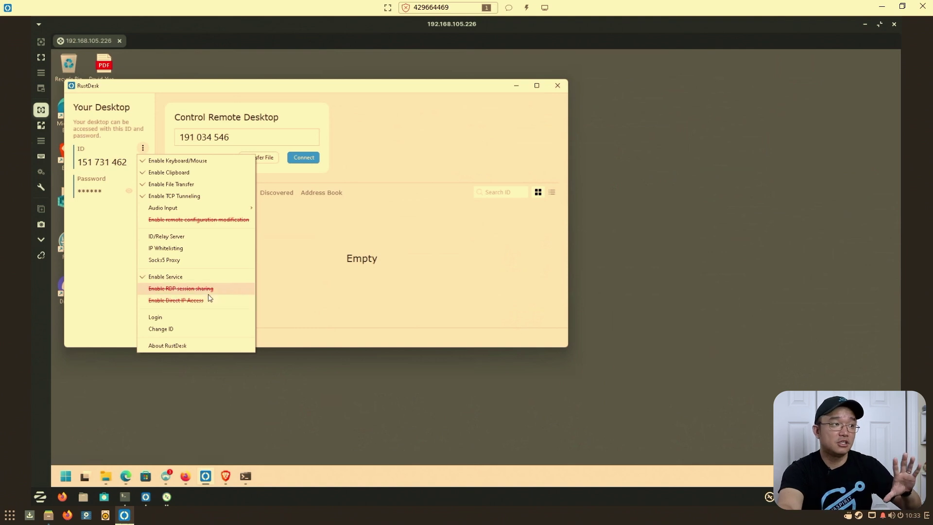
pyautogui.click(211, 290)
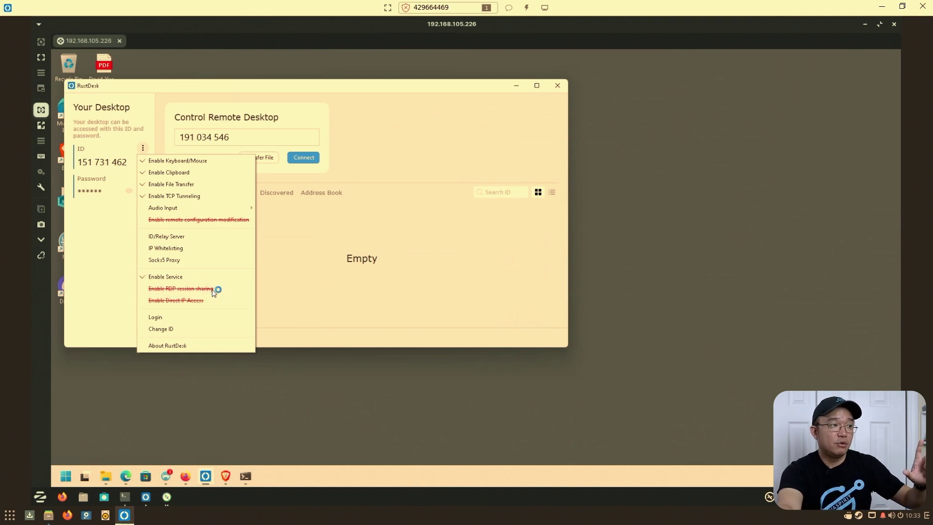
pyautogui.click(524, 331)
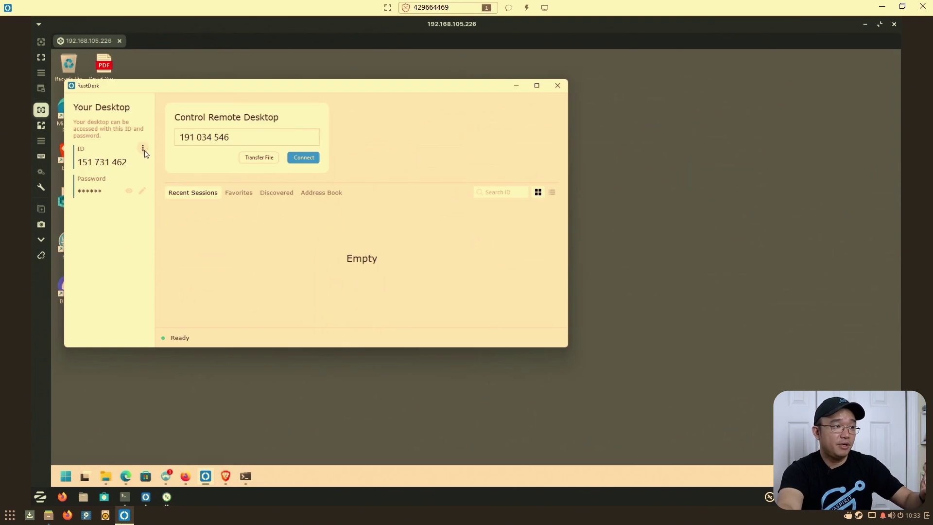
pyautogui.click(130, 521)
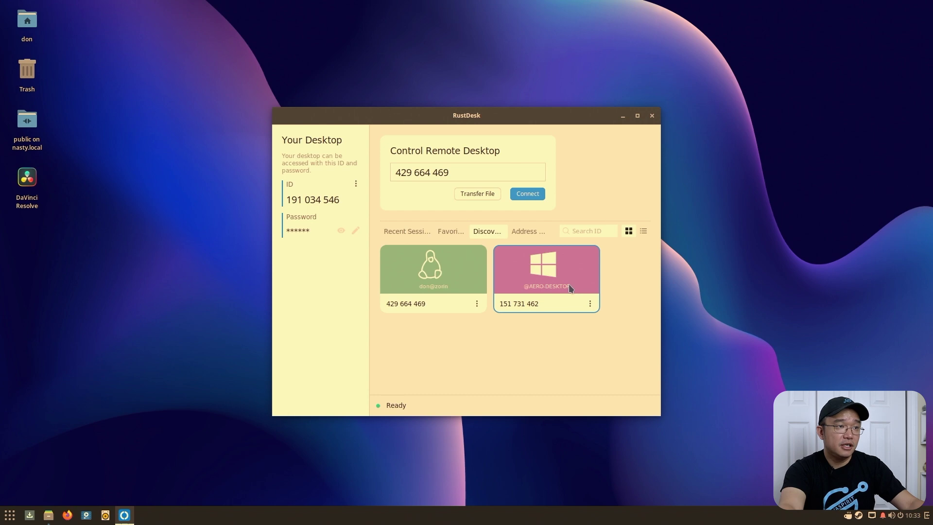
# - Connect to the Windows card with its password, reach the sign-in screen, then close the session
pyautogui.doubleClick(572, 272)
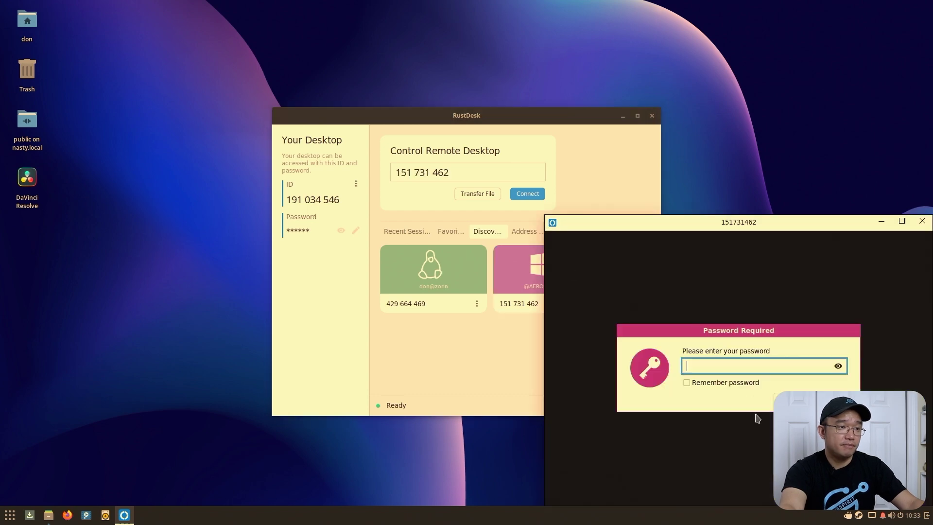
pyautogui.write('******')
pyautogui.press('Return')
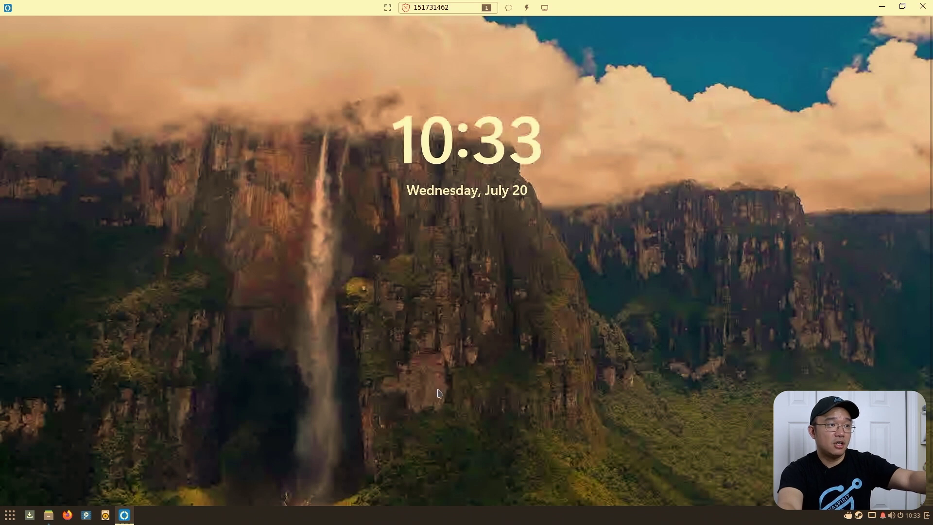
pyautogui.click(454, 194)
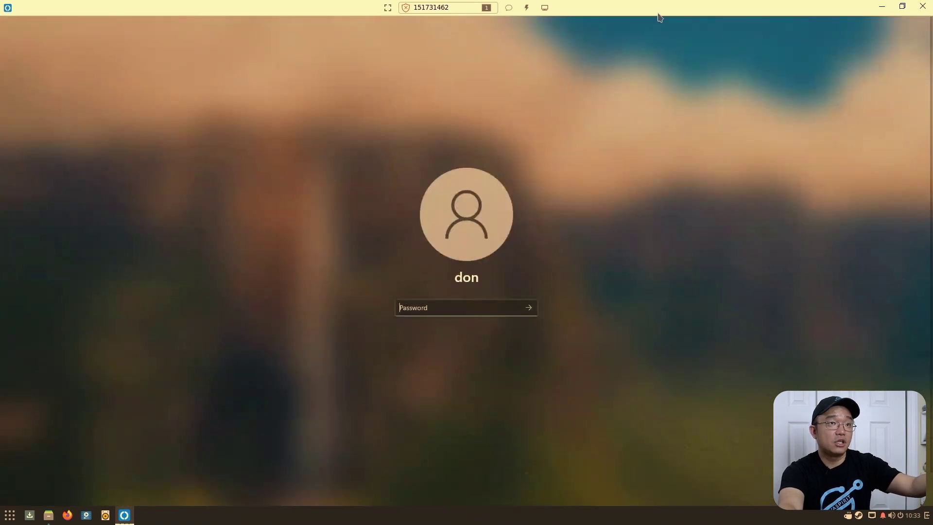
pyautogui.click(923, 7)
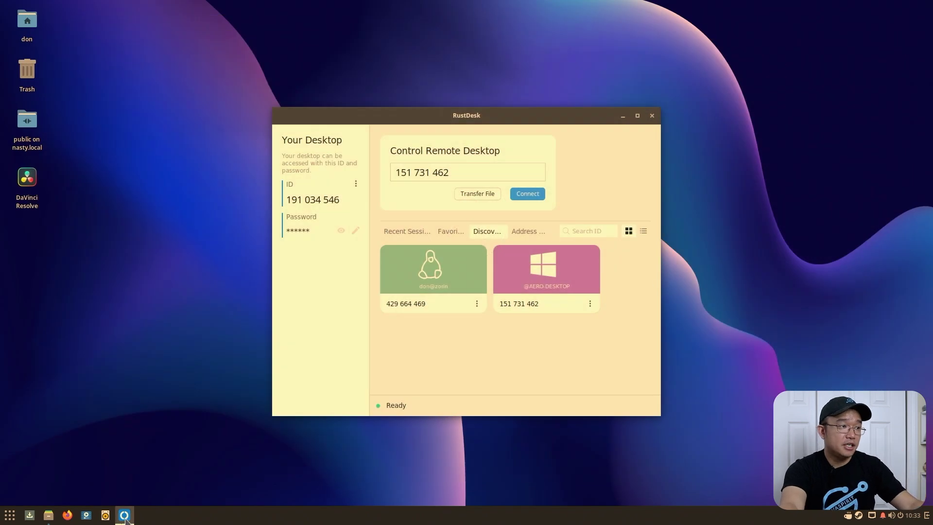
pyautogui.doubleClick(400, 306)
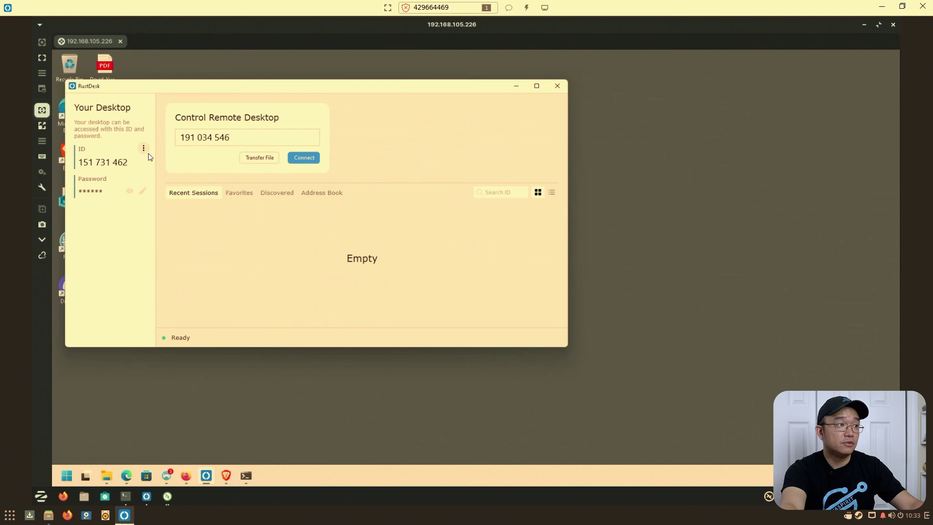
pyautogui.click(143, 148)
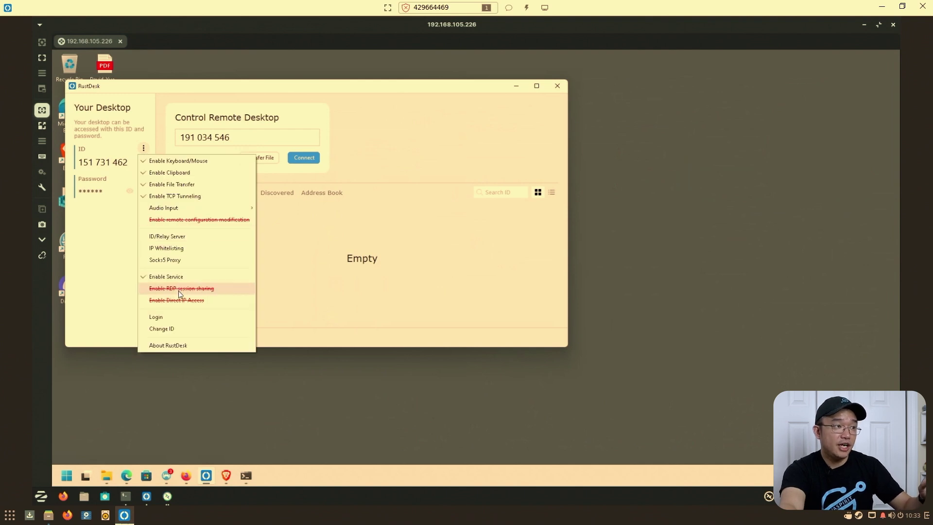
pyautogui.click(179, 289)
pyautogui.click(429, 335)
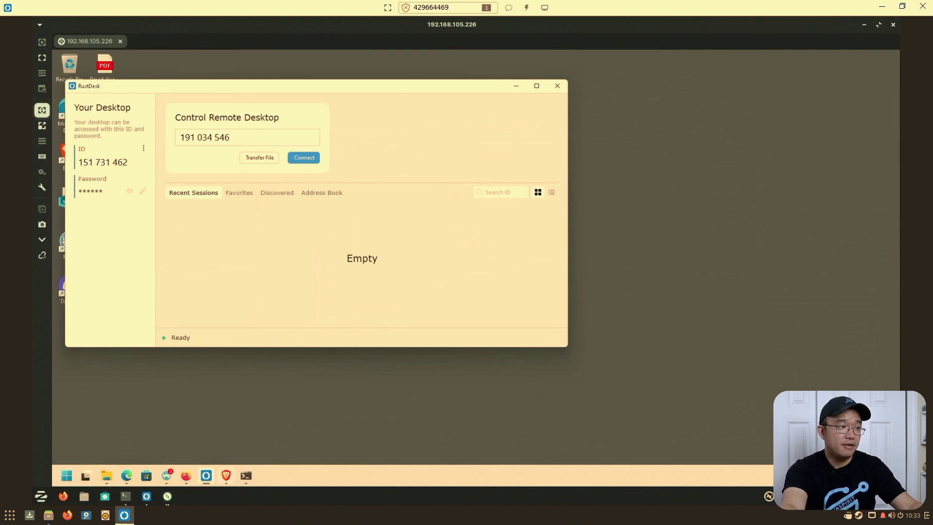
pyautogui.press('super+h')
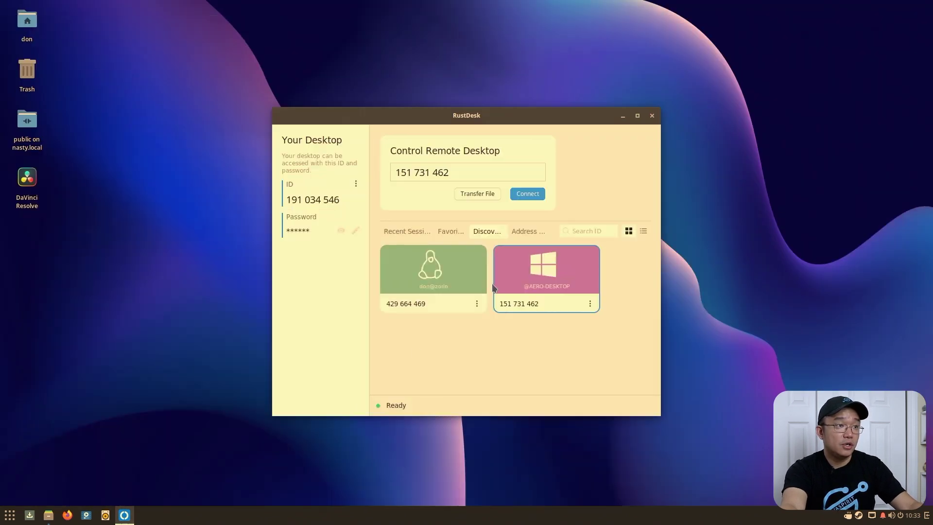
# - Start a session with the AERO-DESKTOP card and submit its password
pyautogui.doubleClick(540, 279)
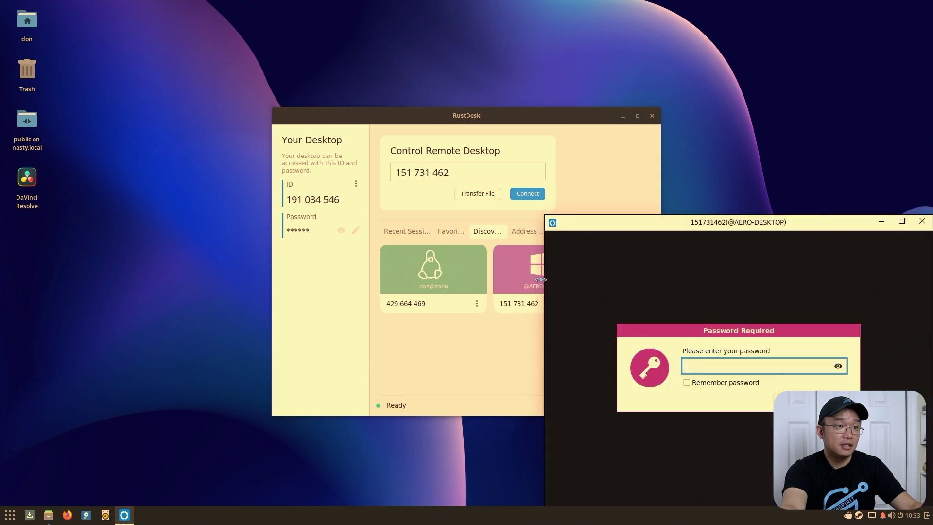
pyautogui.write('••••••')
pyautogui.press('Return')
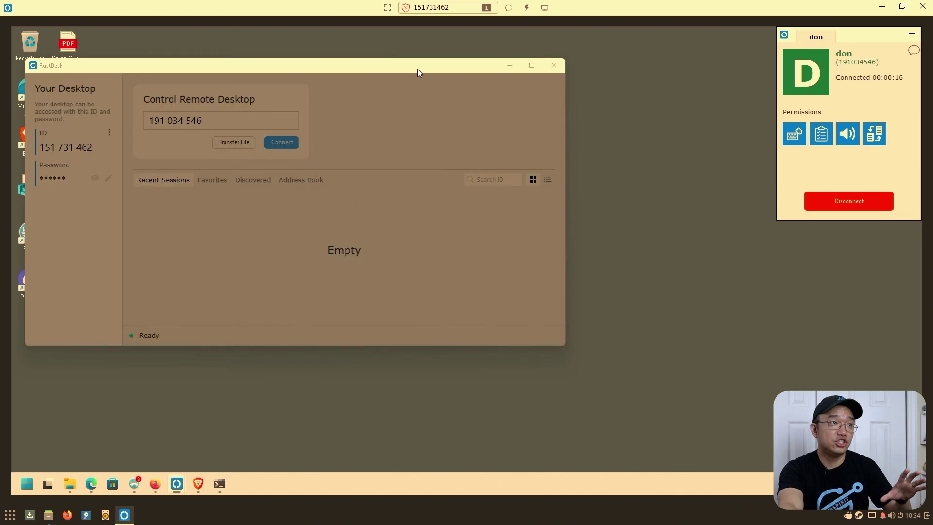
# - Reposition the remote RustDesk, nested session and Documents windows so Documents is in front
pyautogui.moveTo(418, 70); pyautogui.dragTo(645, 148)
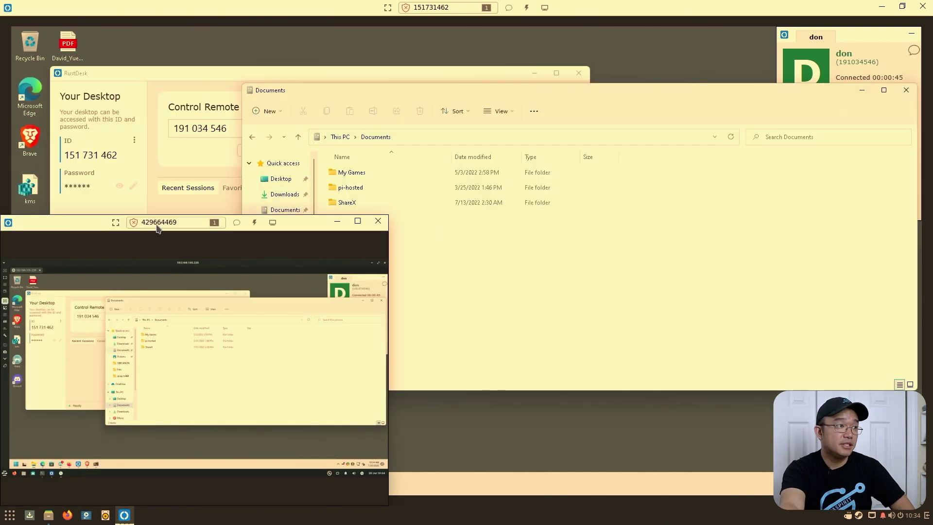
pyautogui.moveTo(82, 230); pyautogui.dragTo(108, 114)
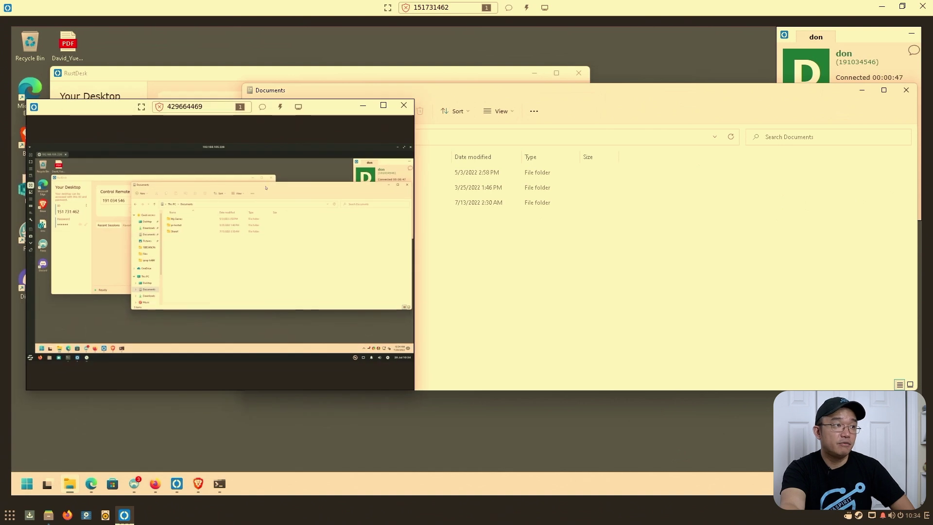
pyautogui.moveTo(556, 92); pyautogui.dragTo(529, 86)
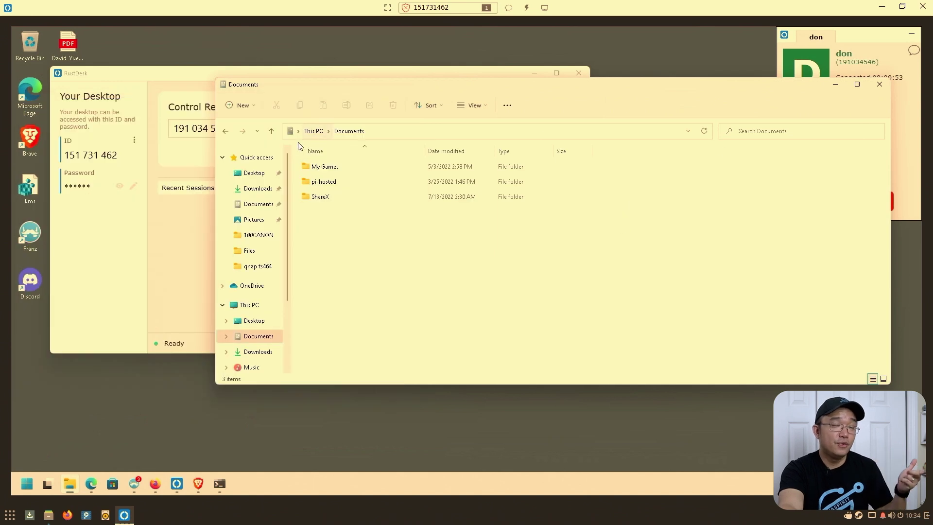
pyautogui.click(132, 185)
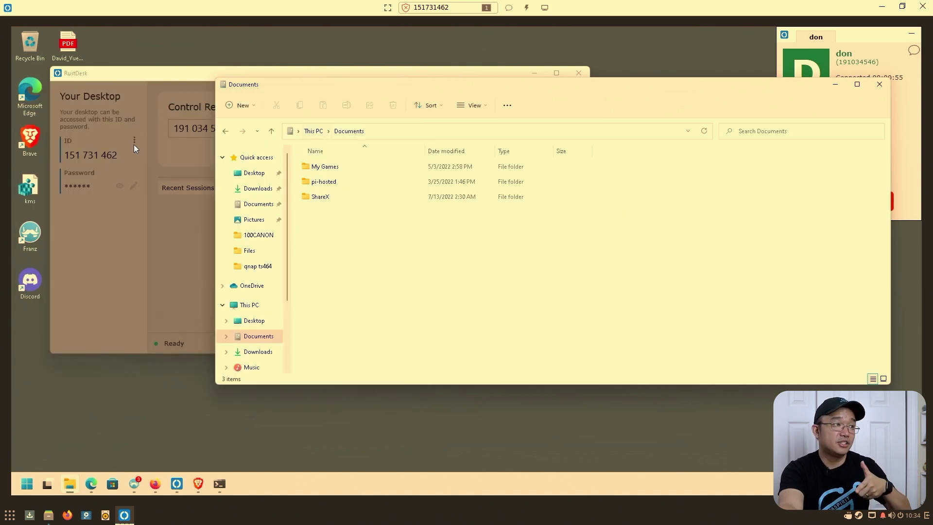
pyautogui.click(134, 145)
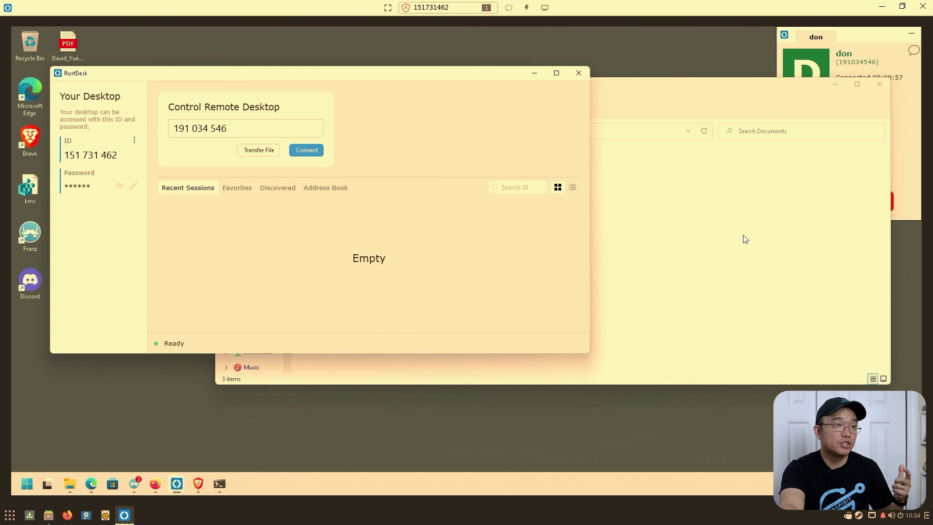
pyautogui.click(745, 239)
pyautogui.click(84, 244)
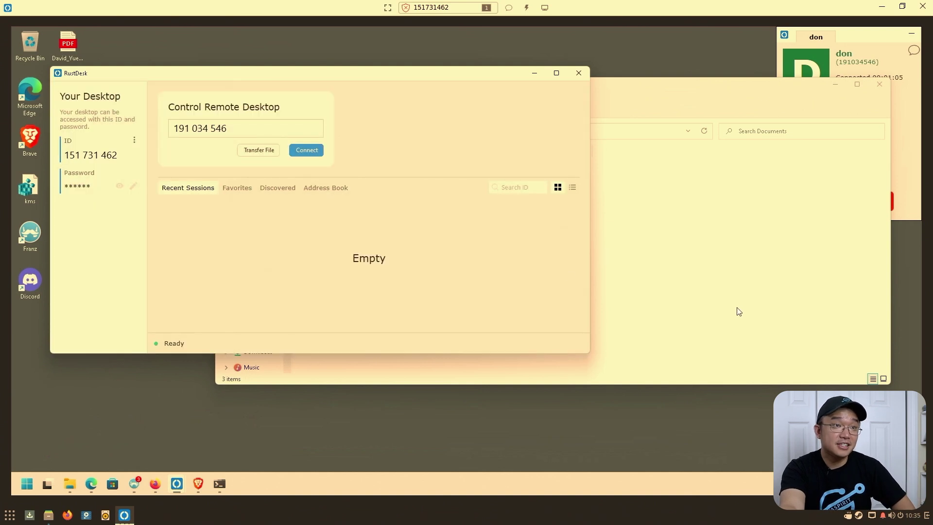
pyautogui.click(737, 311)
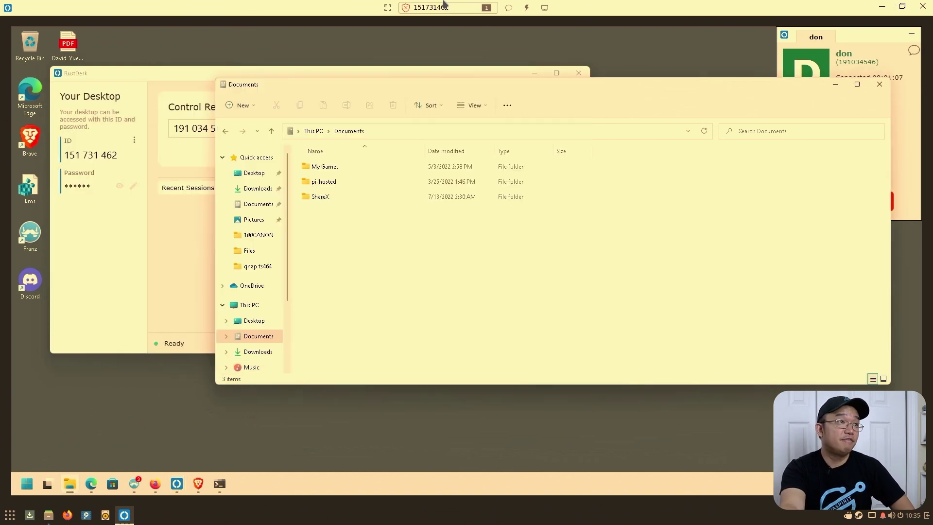